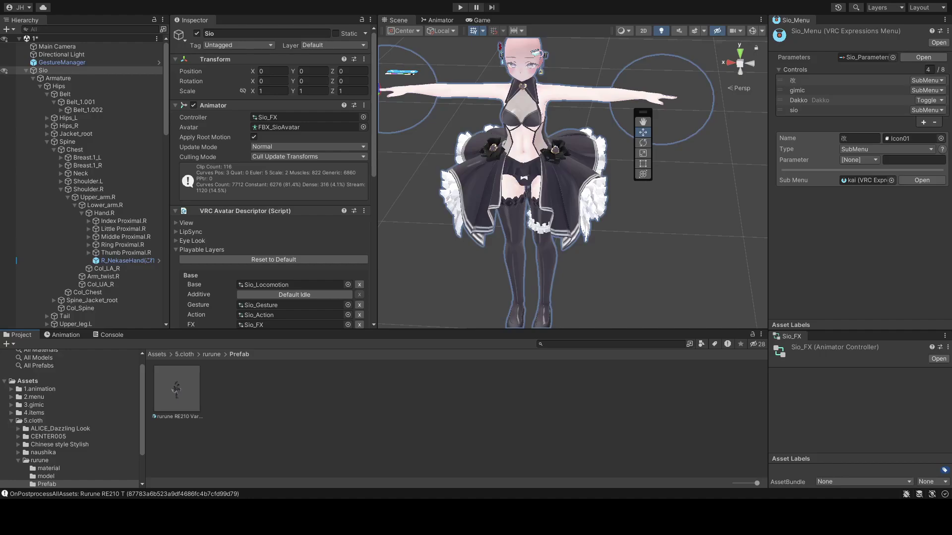
Duplicate the Dtop_sio clip in Assets/1.animation/cloth/top
left_click(41, 389)
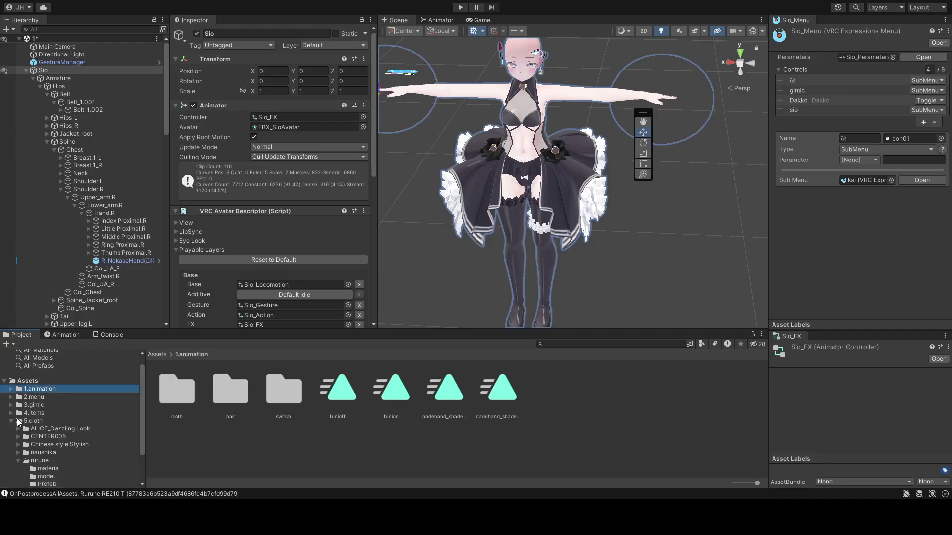
left_click(11, 421)
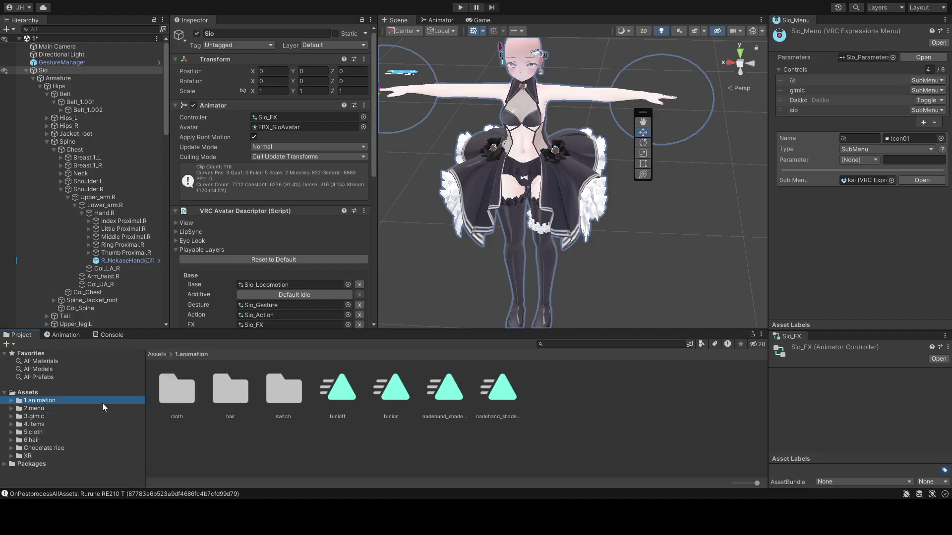
double_click(179, 391)
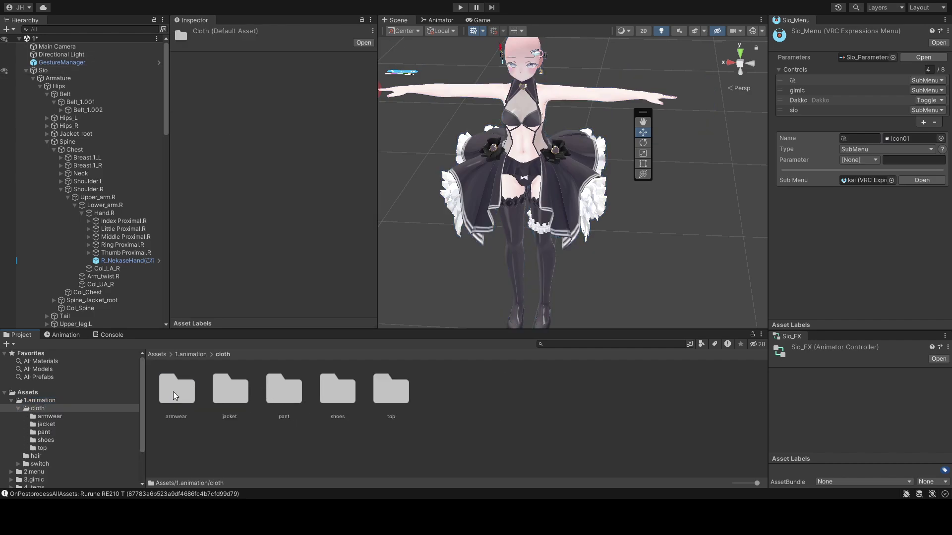
double_click(379, 392)
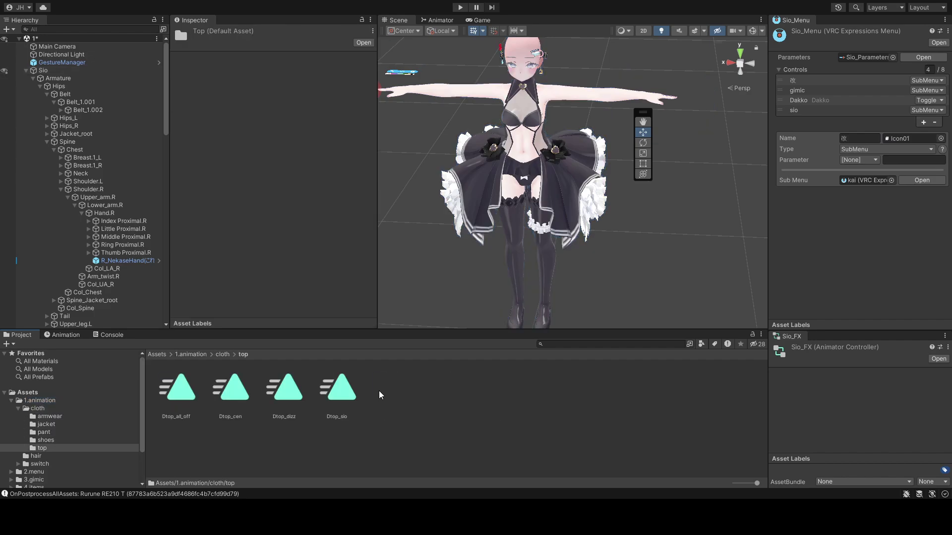
left_click(341, 396)
key("ctrl+d")
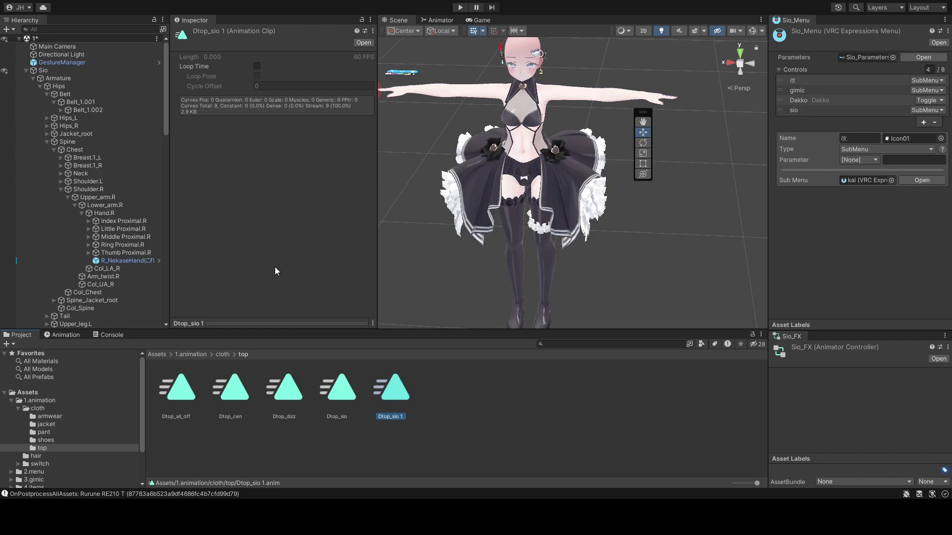
Rename the duplicated clip to Dtop_ruru
mouse_move(392, 398)
left_mouse_down()
mouse_move(108, 155)
mouse_move(55, 80)
mouse_move(359, 367)
left_mouse_up()
left_click(395, 392)
key("End")
key("BackSpace")
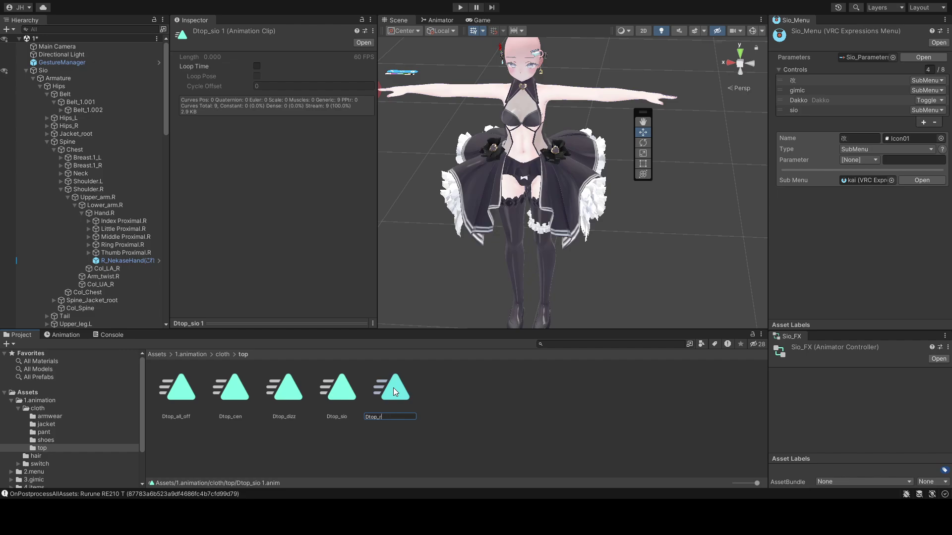
type("uru")
key("Return")
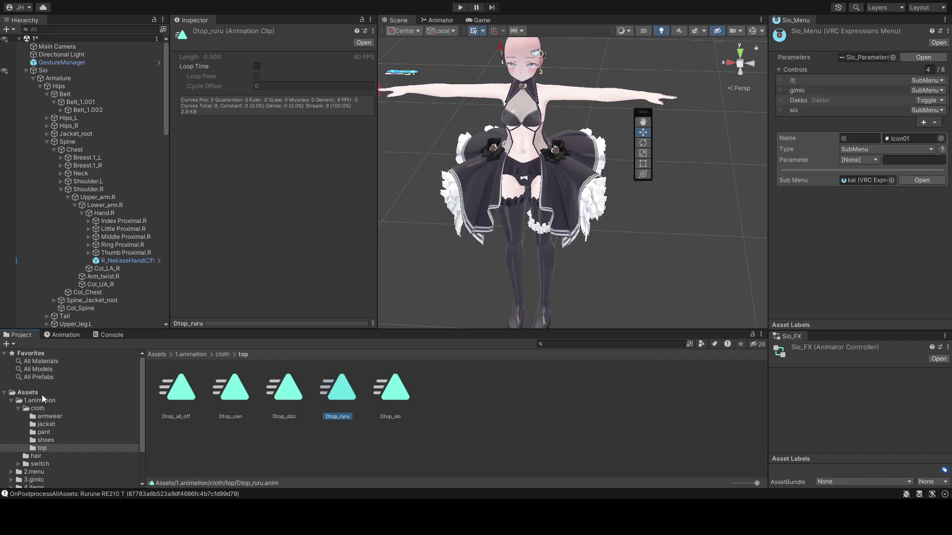
Select Sio and load Dtop_ruru in the Animation window to show its nine Is Active keys
double_click(58, 335)
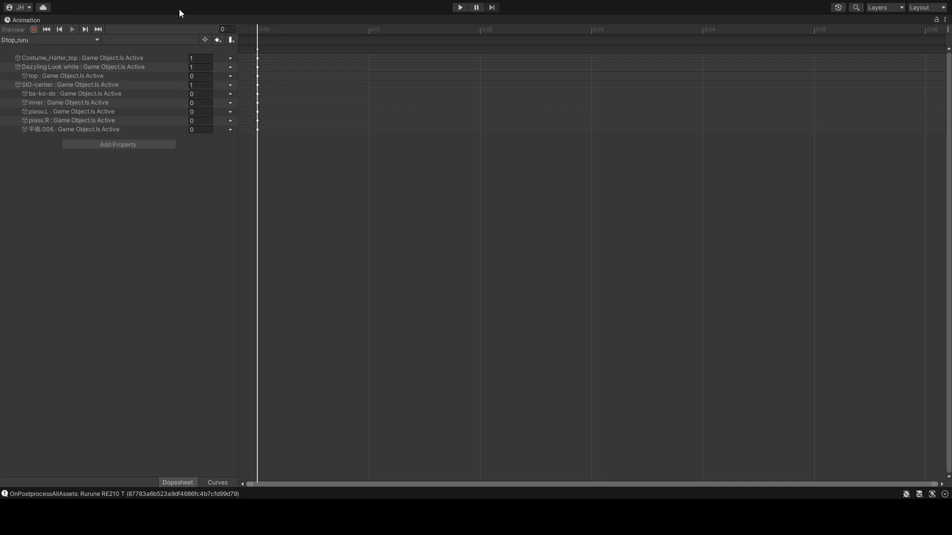
double_click(58, 16)
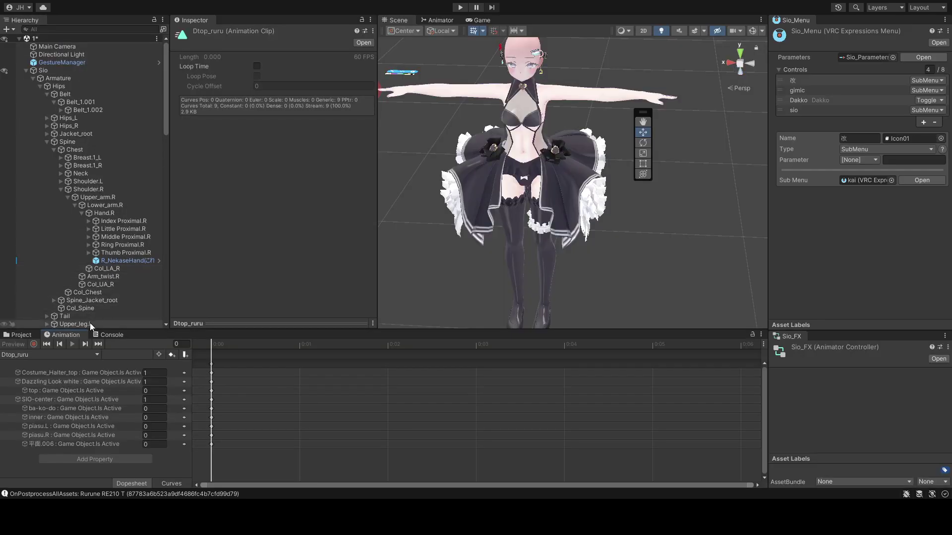
left_click(48, 72)
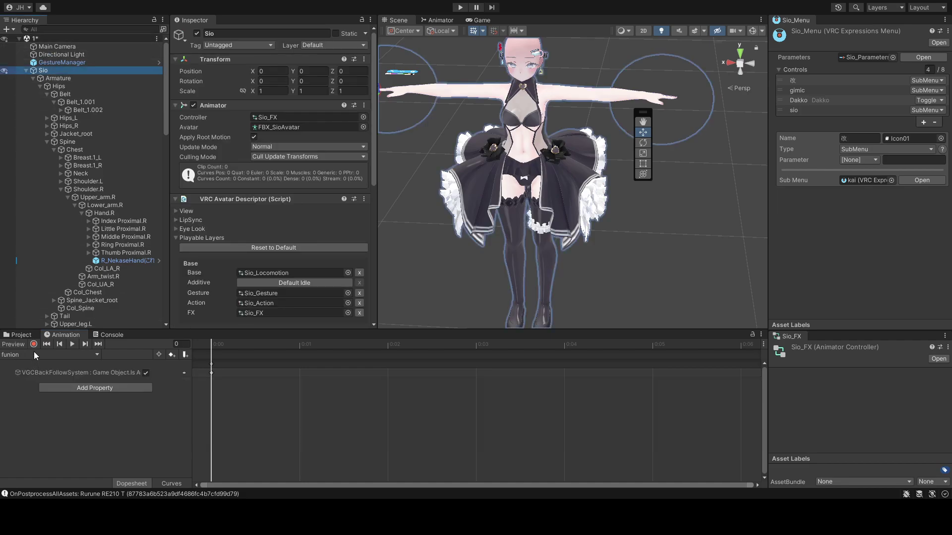
left_click(50, 354)
left_click(118, 391)
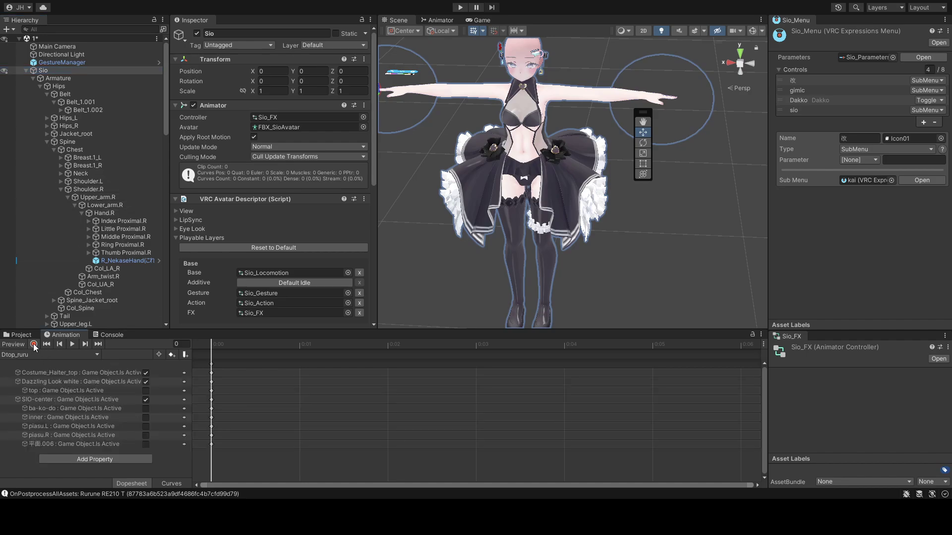
In record mode, key rurune RE210 Variant as active in Dtop_ruru
left_click(32, 79)
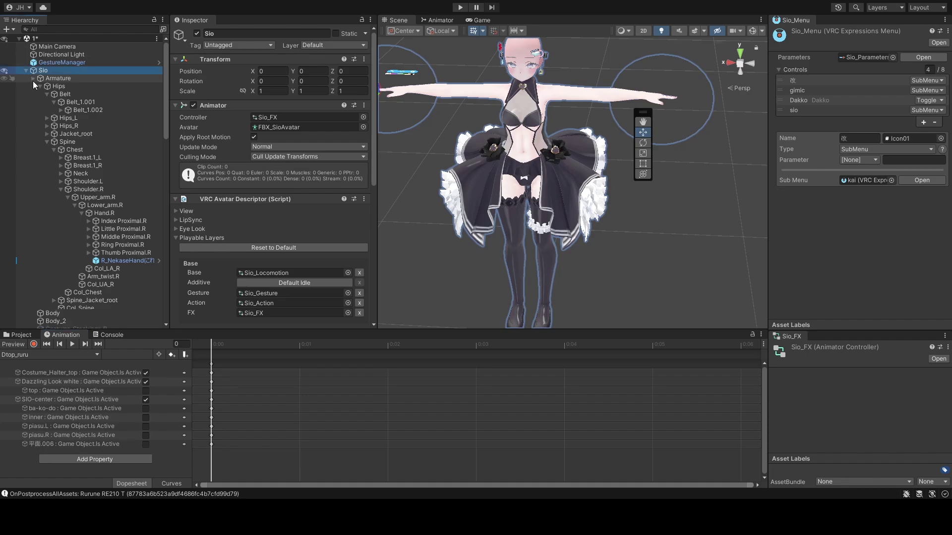
scroll(50, 149, "down", 2)
scroll(70, 201, "down", 2)
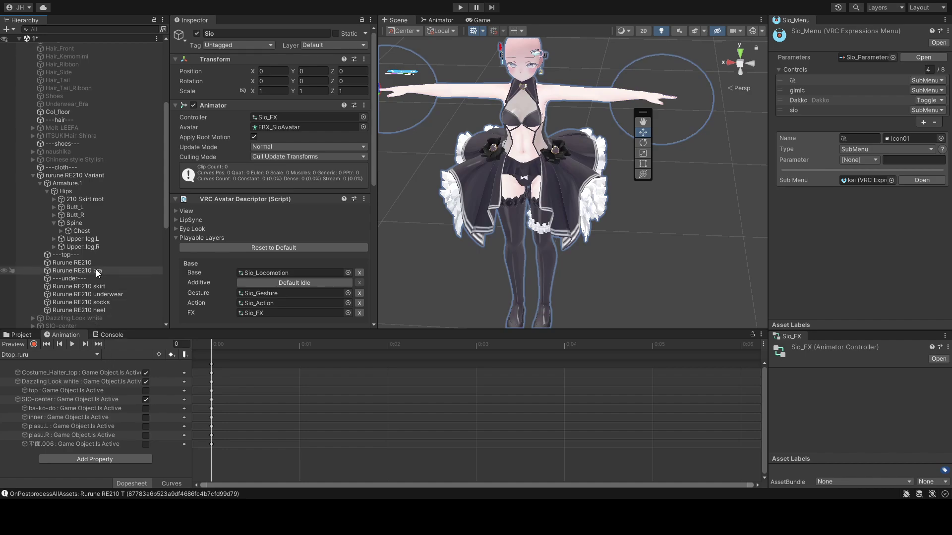
scroll(96, 269, "down", 2)
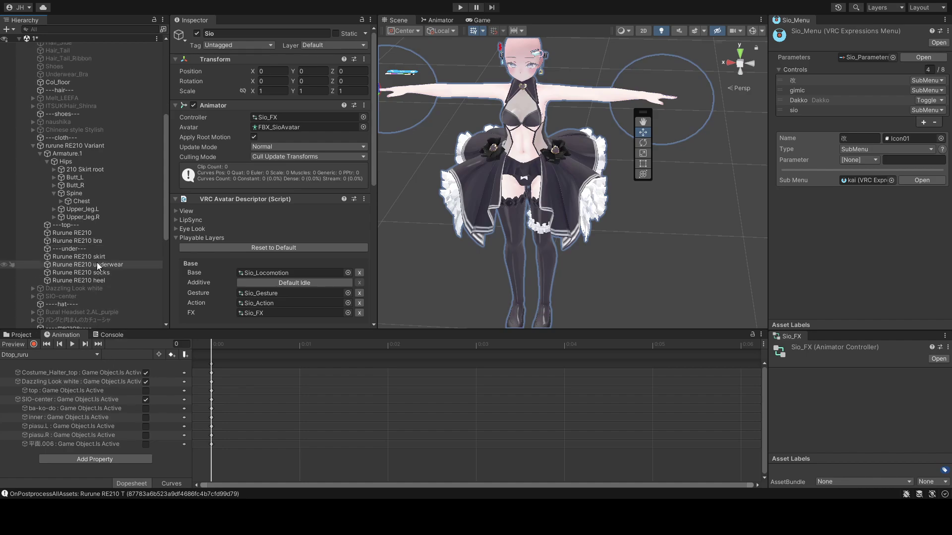
left_click(34, 344)
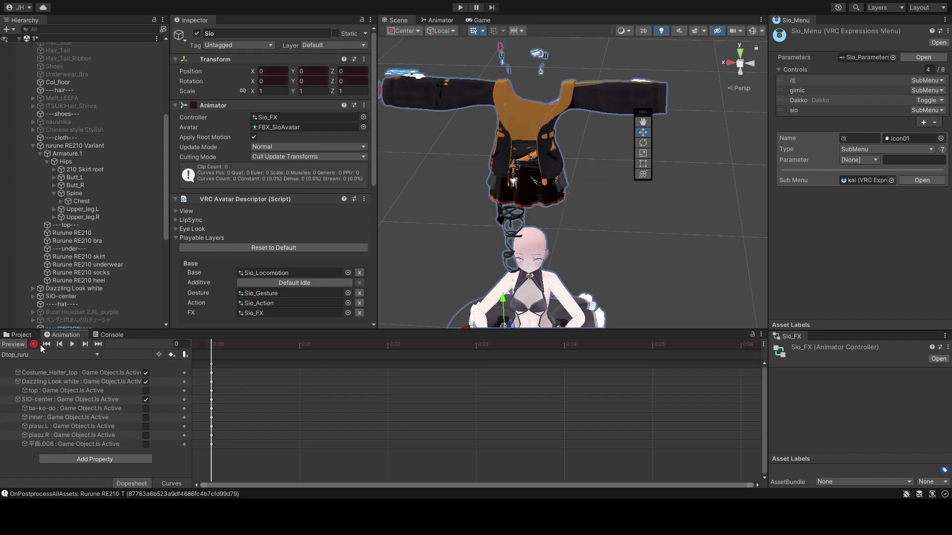
left_click(44, 154)
left_click(68, 146)
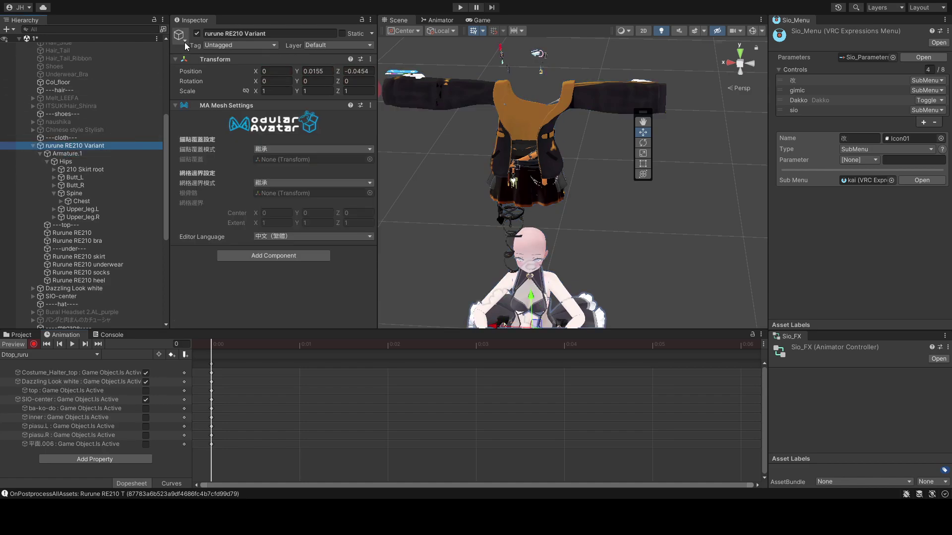
left_click(197, 33)
left_click(197, 34)
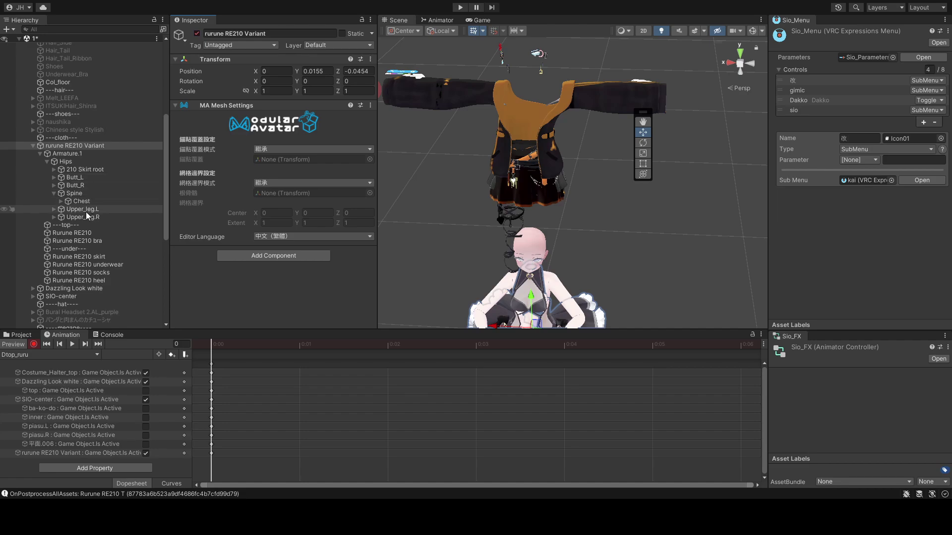
Key Rurune RE210 and Rurune RE210 bra as active, then stop recording
left_click(72, 233)
left_click(82, 241, "ctrl")
left_click(199, 32)
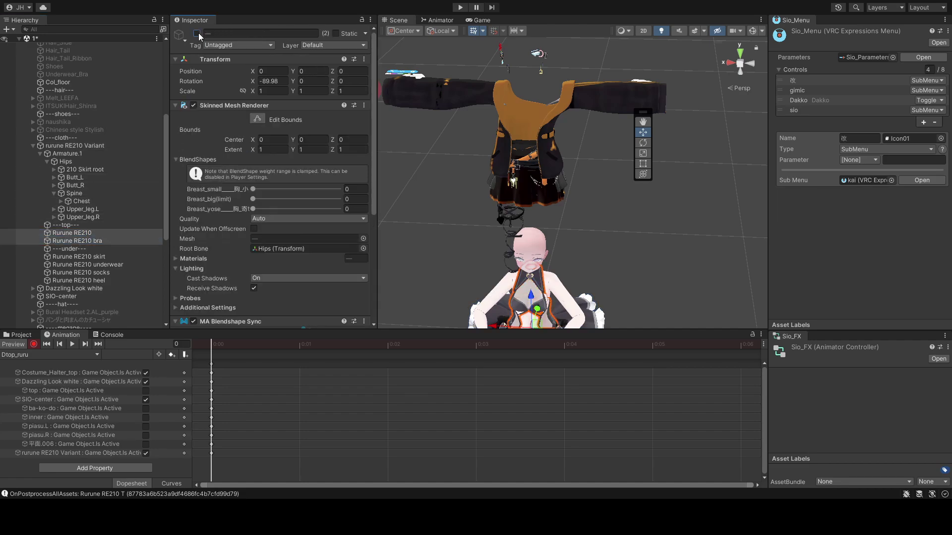
left_click(198, 33)
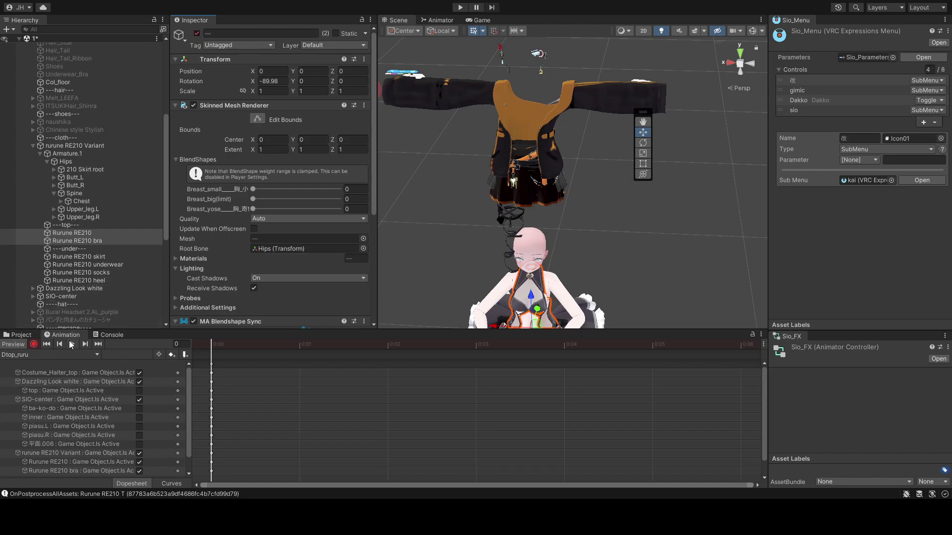
left_click(33, 346)
Select the three Rurune RE210 objects and lock the Inspector to them
left_click(83, 145)
left_click(85, 233, "ctrl")
left_click(83, 240, "ctrl")
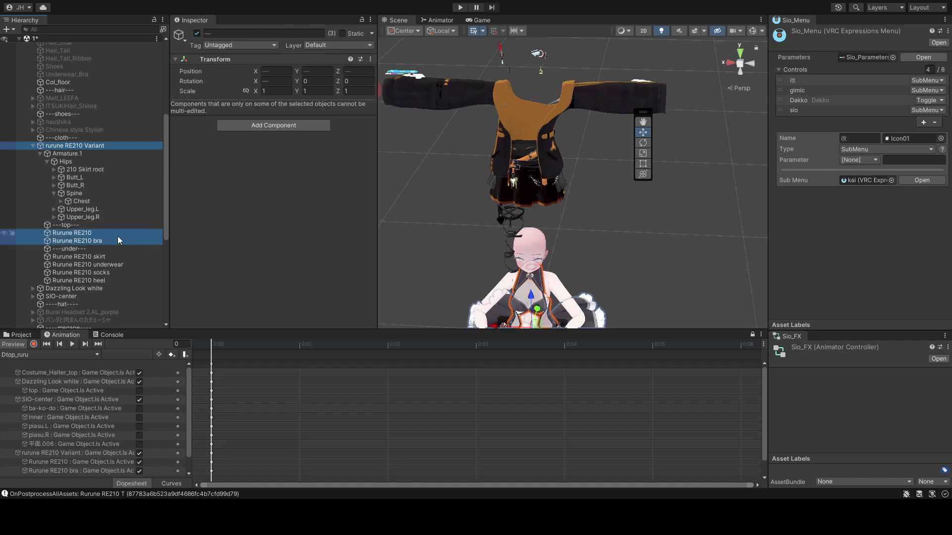
left_click(361, 20)
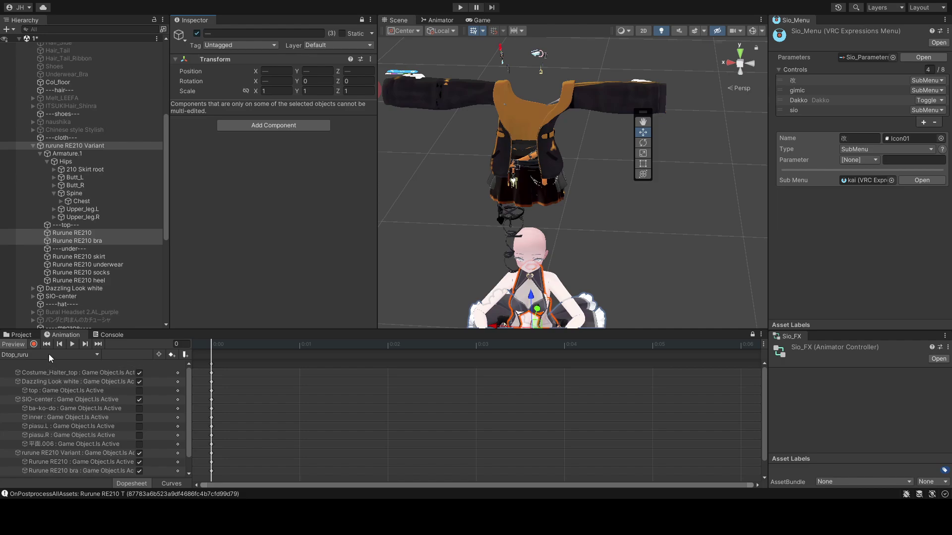
Record the three Rurune objects as hidden in the Dtop_sio clip
left_click(51, 189)
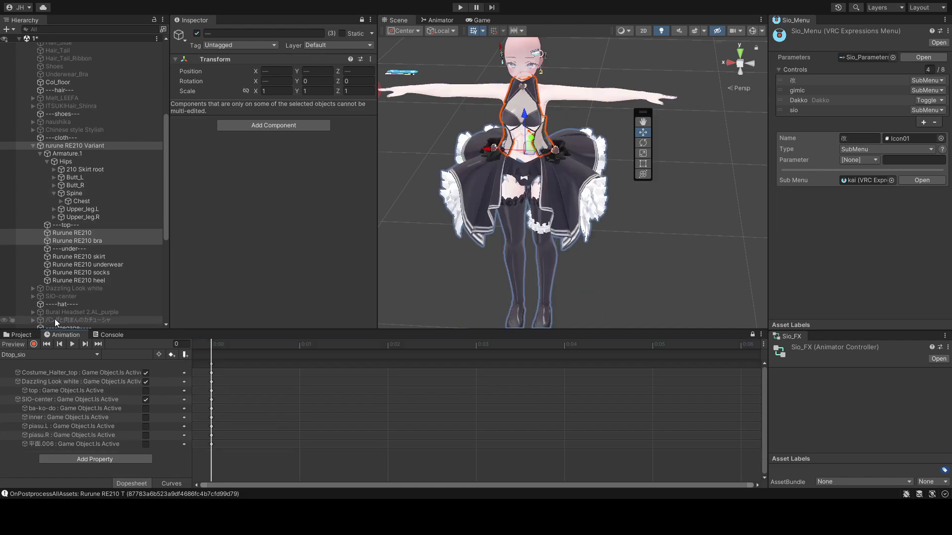
left_click(34, 343)
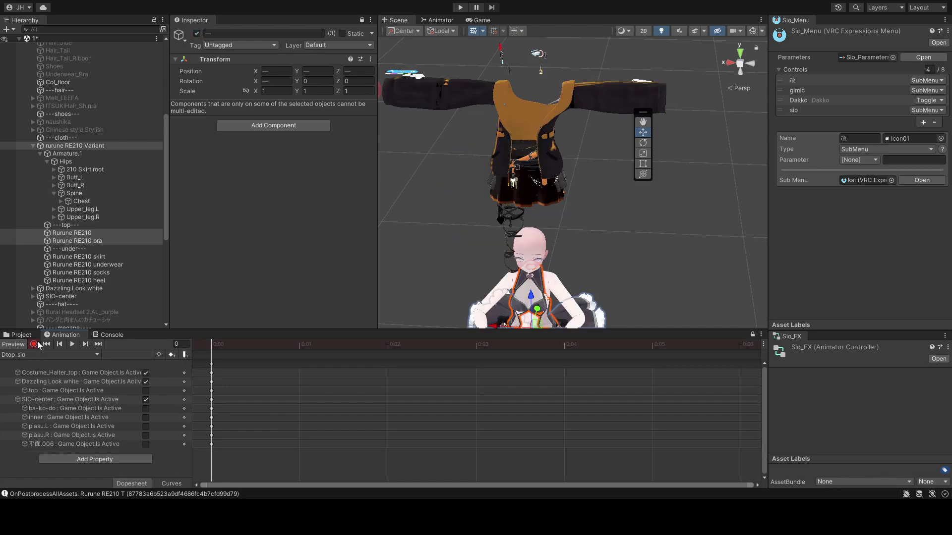
left_click(198, 35)
left_click(198, 34)
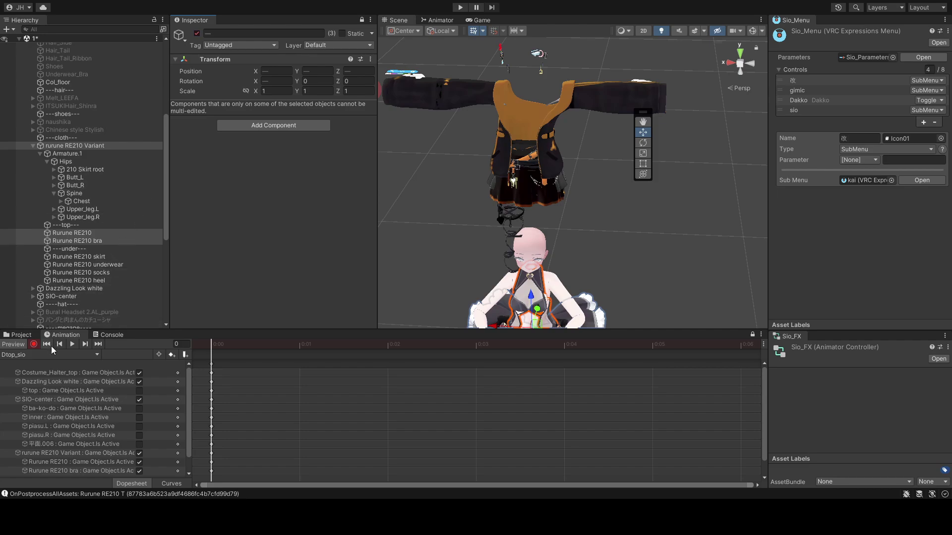
left_click(196, 34)
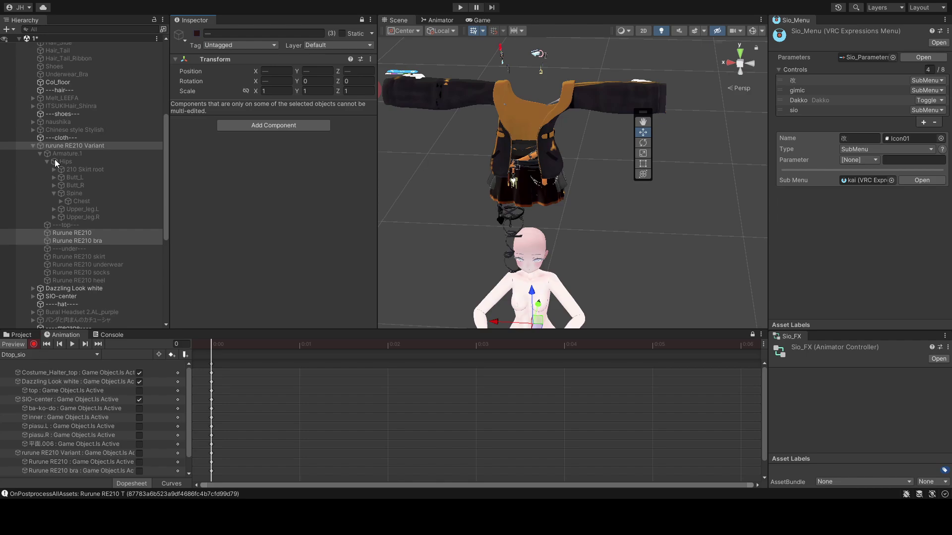
Record the three Rurune objects as hidden in the Dtop_dizz clip
key("ctrl+z")
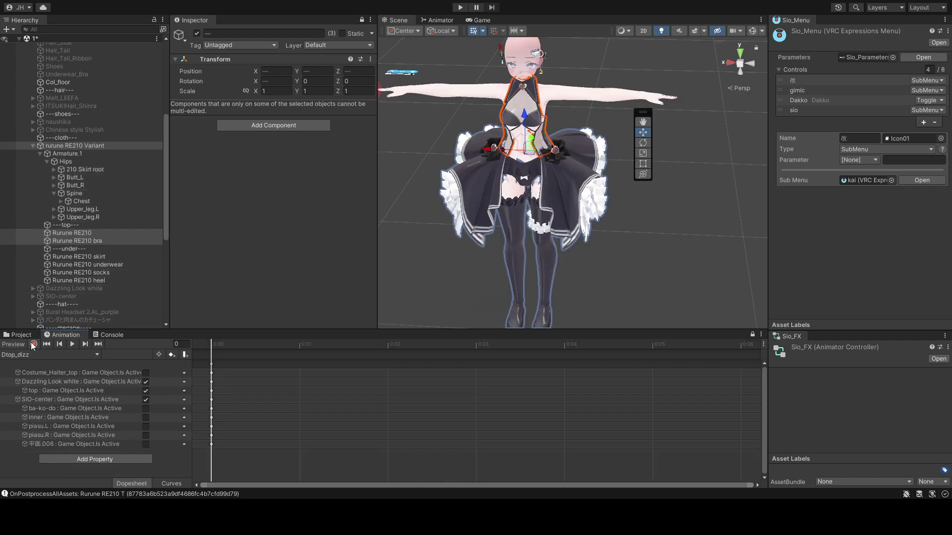
left_click(197, 33)
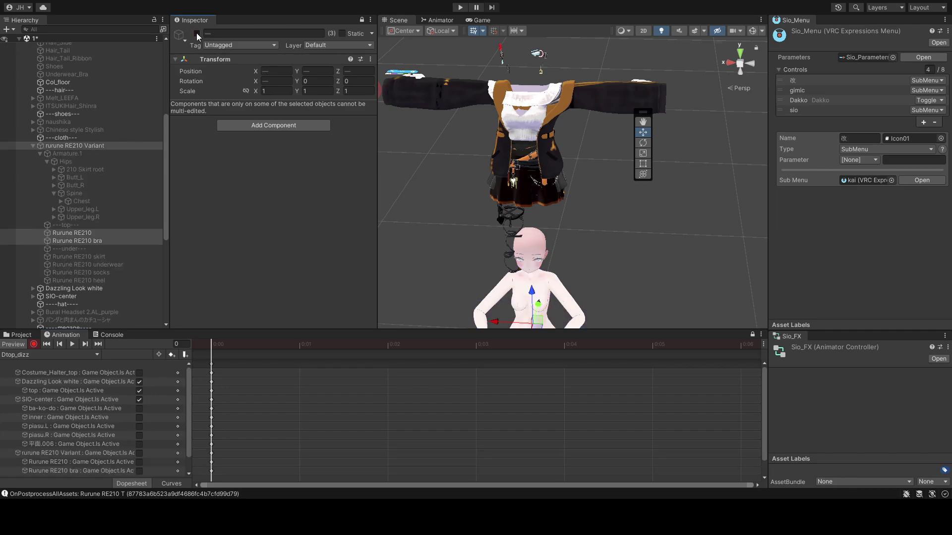
left_click(197, 34)
left_click(197, 34)
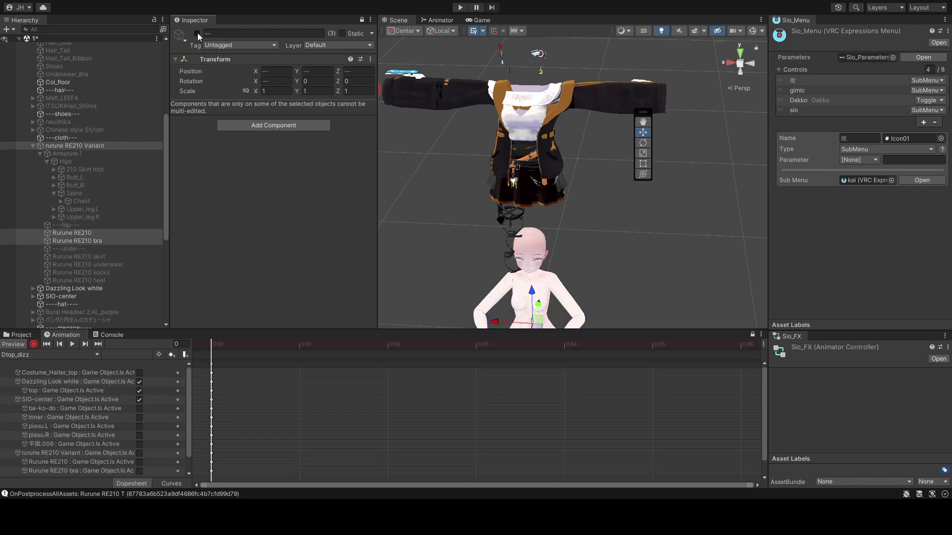
Key the Rurune objects hidden in Dtop_all_off, stop recording, end preview and unlock the Inspector
left_click(35, 354)
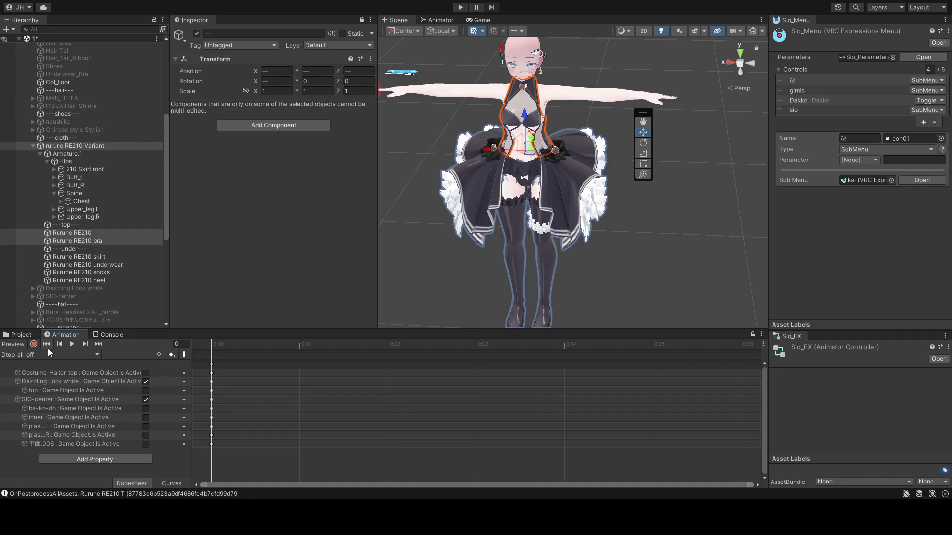
left_click(34, 345)
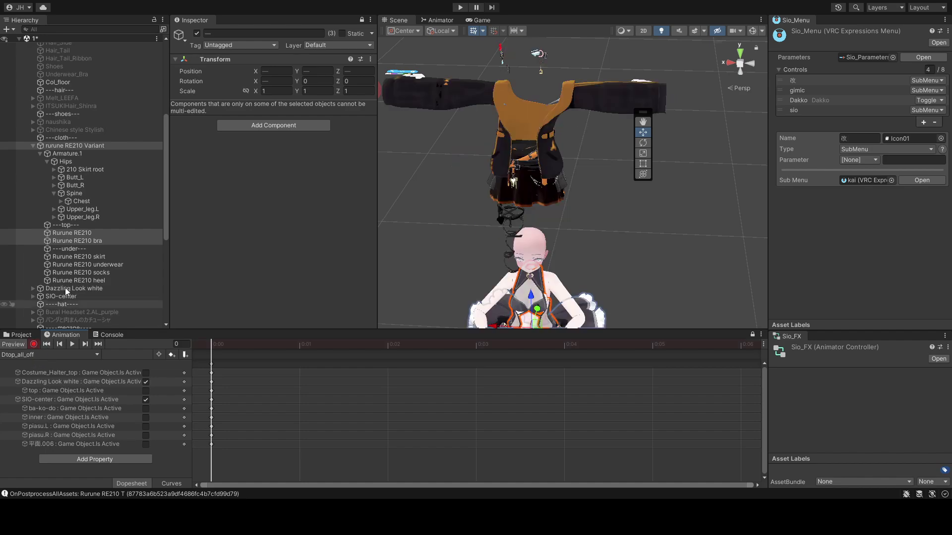
left_click(198, 34)
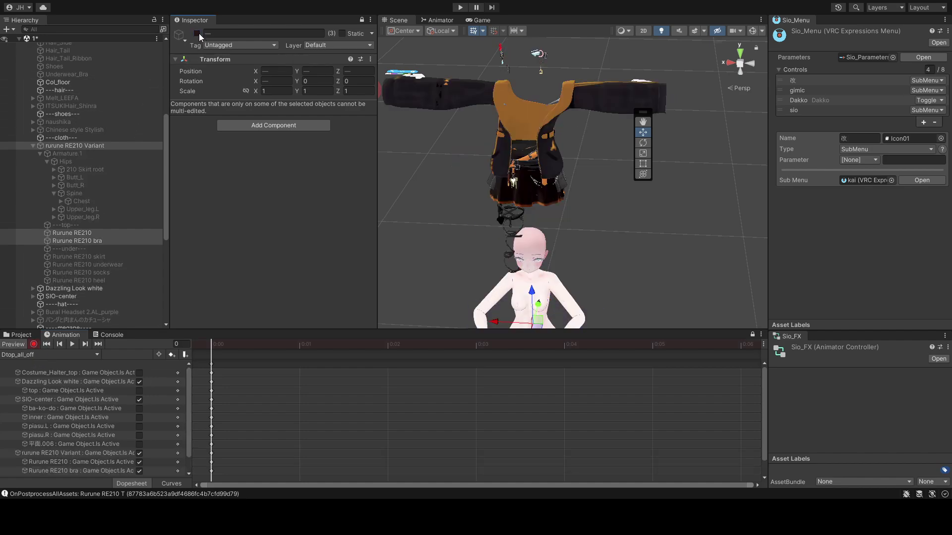
left_click(34, 346)
left_click(17, 346)
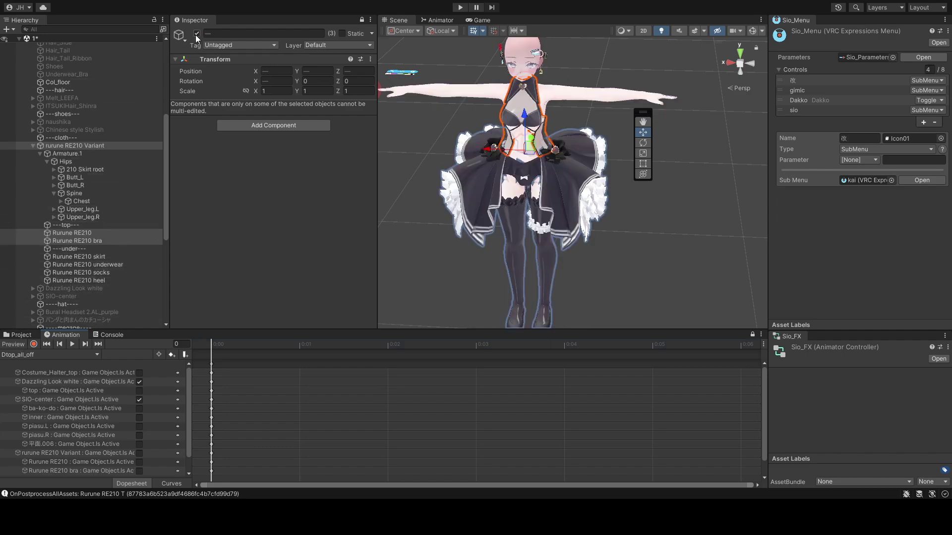
left_click(361, 19)
Open the Sio_FX controller in the Animator and select the topint layer
left_click(938, 358)
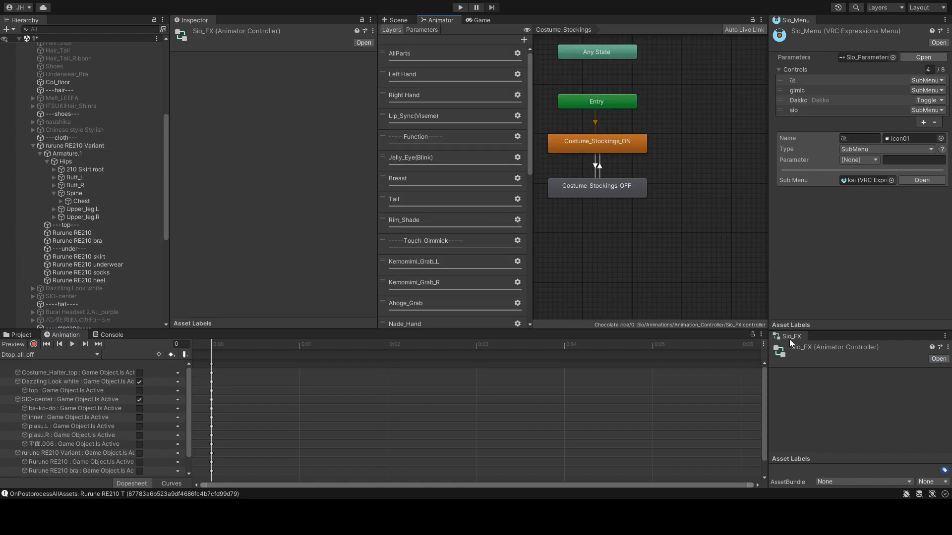
scroll(442, 266, "down", 5)
scroll(442, 267, "down", 5)
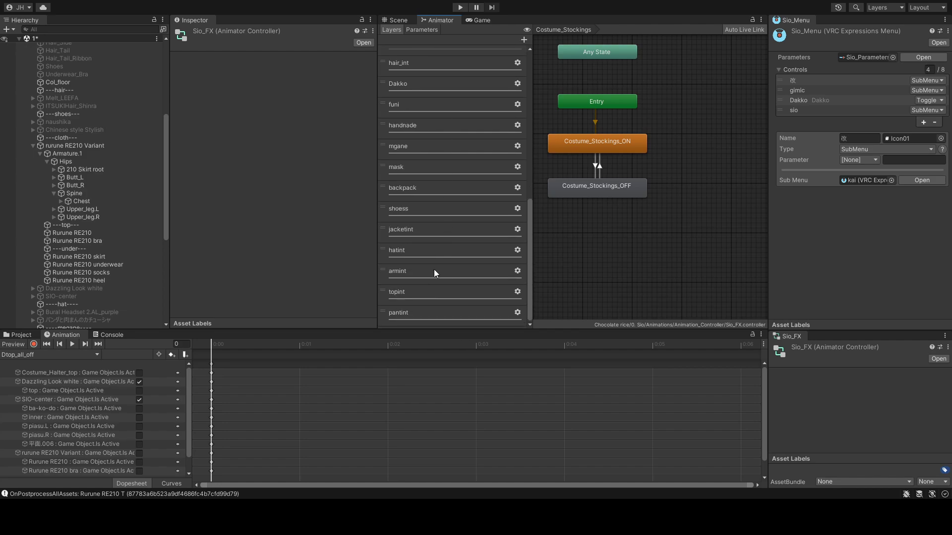
scroll(415, 266, "up", 5)
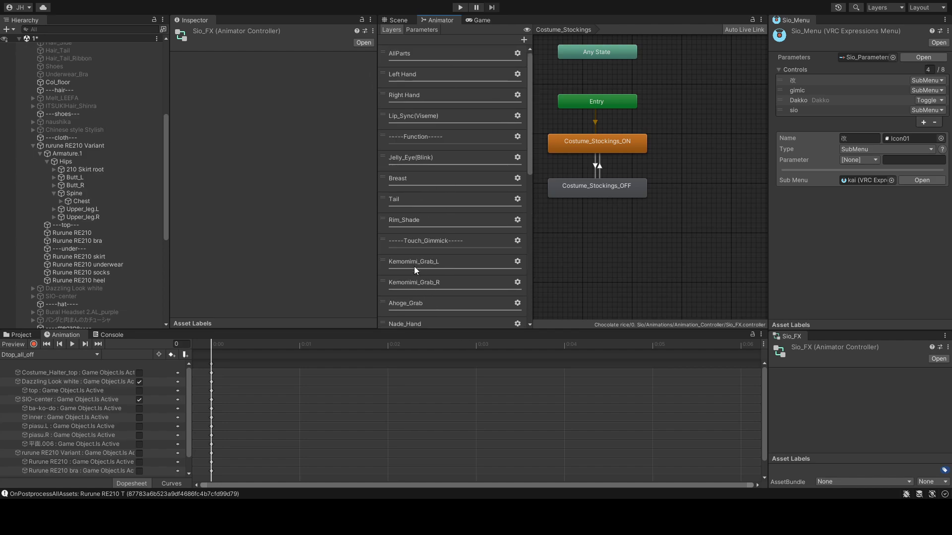
scroll(439, 262, "down", 3)
scroll(442, 265, "down", 3)
left_click(427, 309)
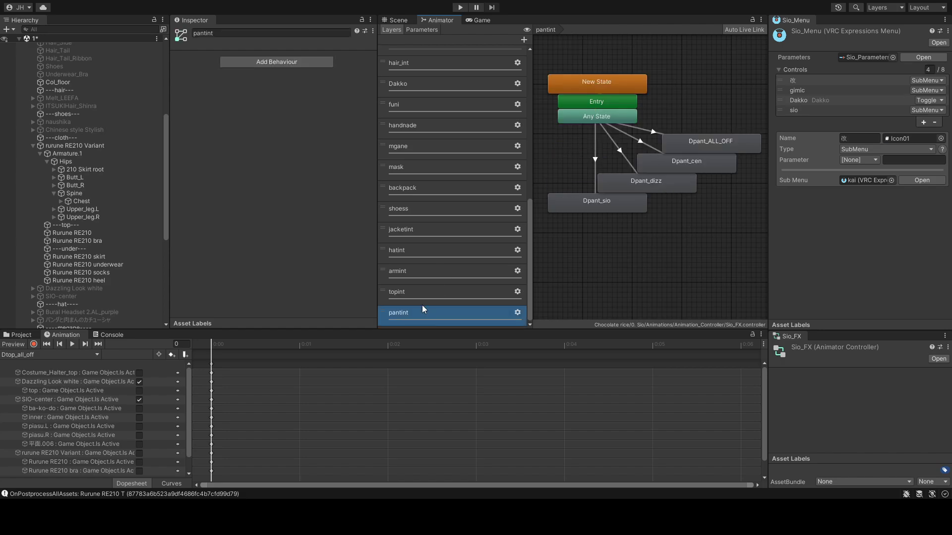
left_click(423, 292)
left_click(426, 271)
left_click(424, 296)
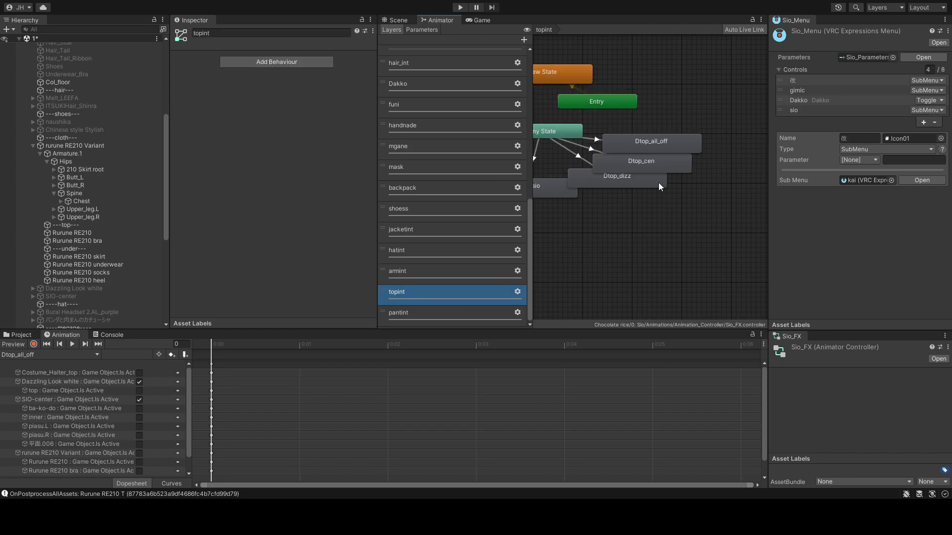
Drag the Dtop_ruru clip into the graph as a state above Dtop_all_off
left_click(22, 334)
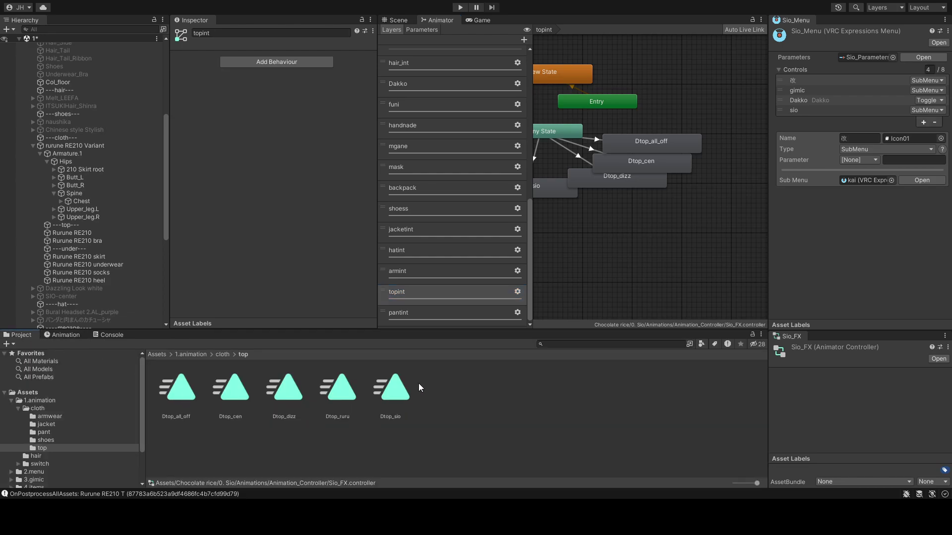
left_click_drag(343, 393, 739, 129)
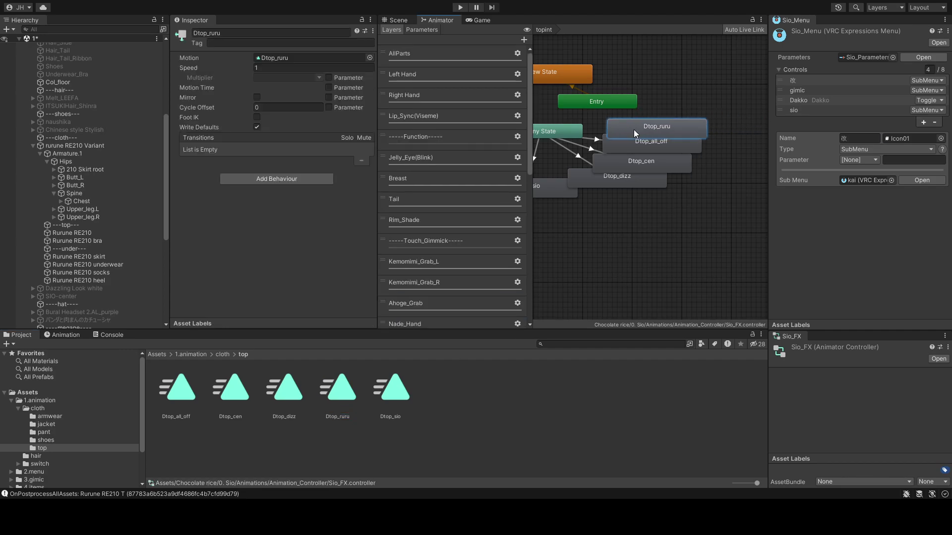
left_click_drag(739, 129, 632, 129)
left_click(561, 129)
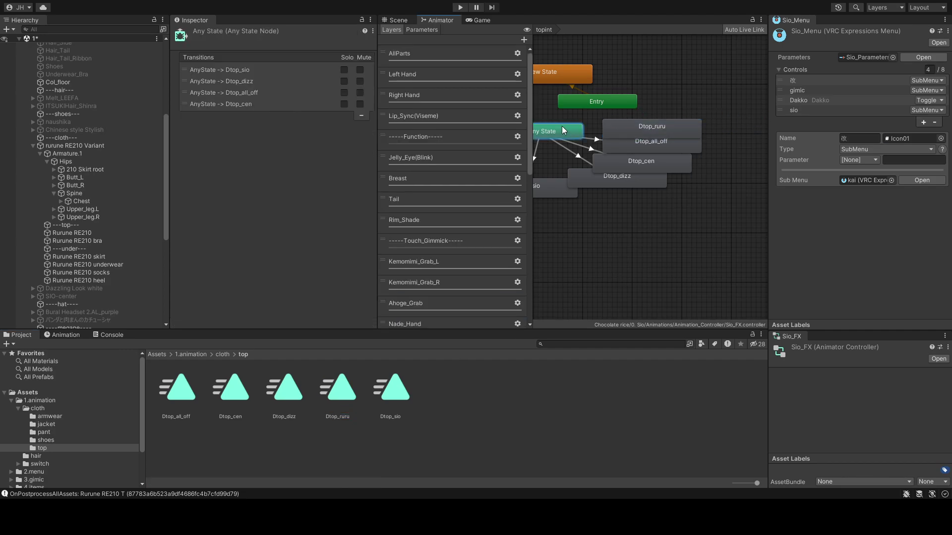
Make an Any State to Dtop_ruru transition with condition topint Equals 4
left_click(645, 124)
left_click(591, 131)
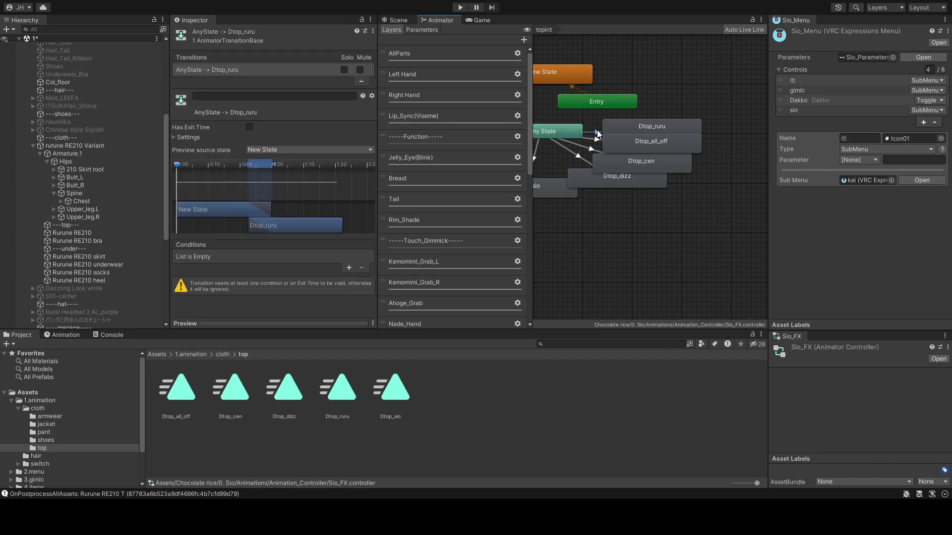
left_click(348, 268)
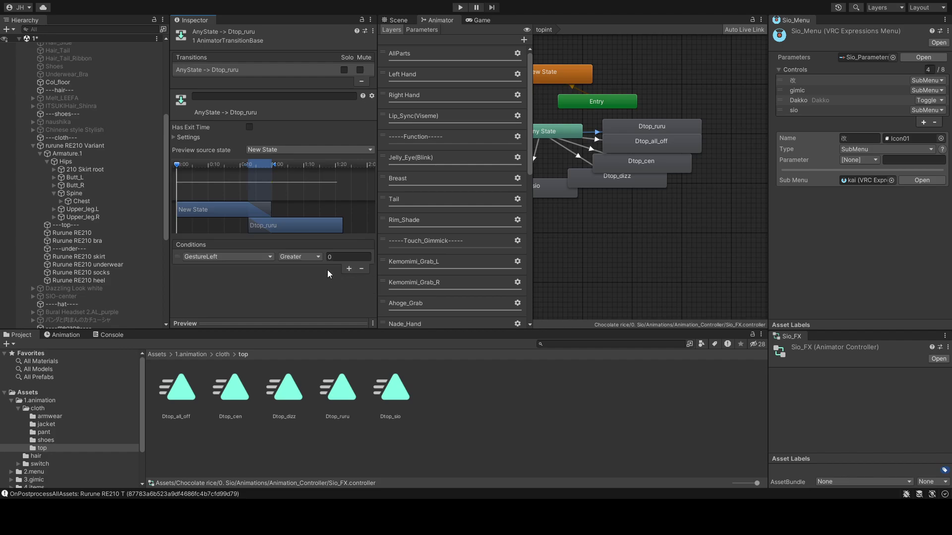
left_click(214, 482)
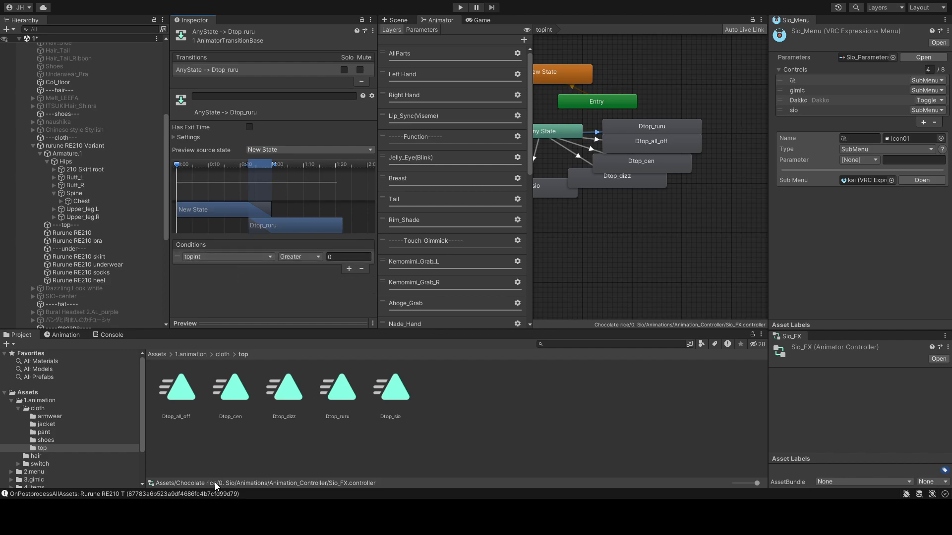
left_click(301, 286)
left_click(342, 257)
Set the transition's Transition Duration to 0
left_click(175, 136)
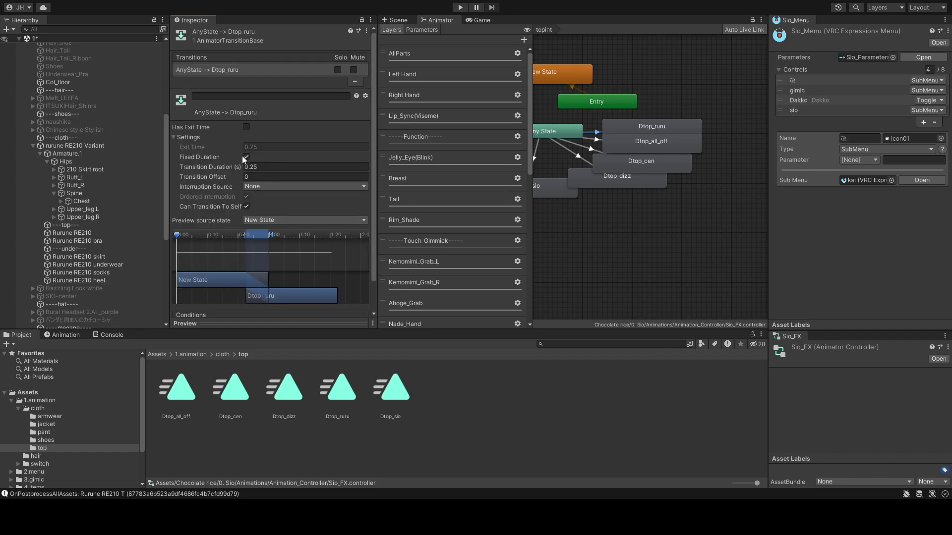
left_click(237, 165)
type("0")
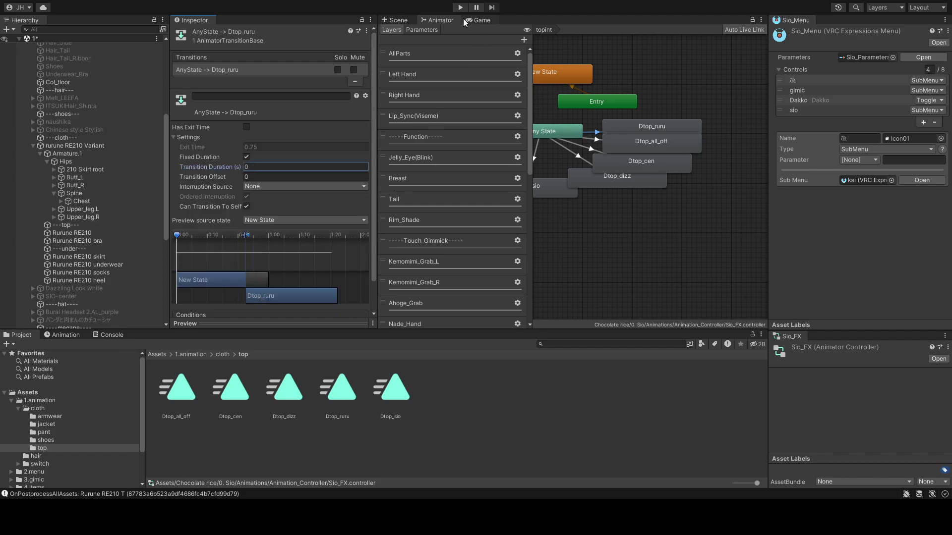
left_click(407, 19)
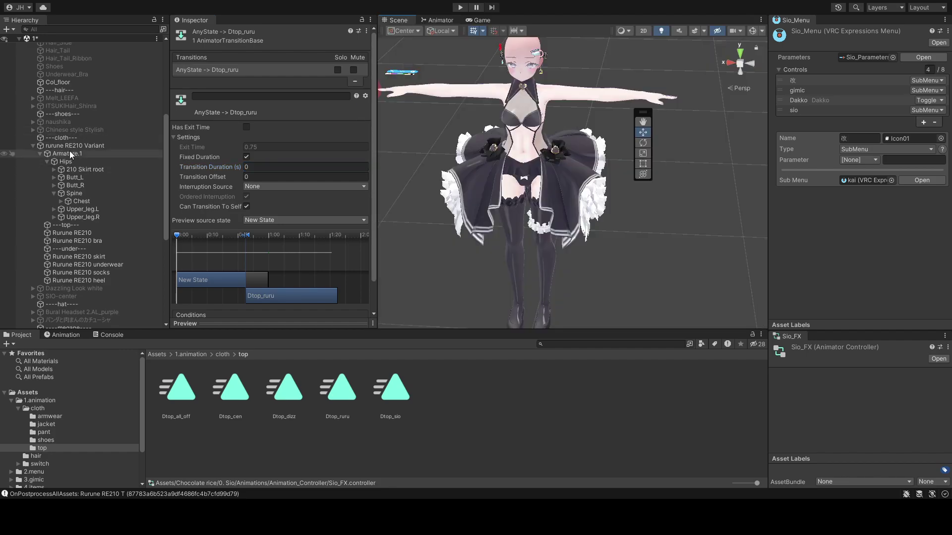
Select GestureManager, enter Play Mode for a quick test, then stop playing
scroll(79, 158, "up", 8)
left_click(62, 61)
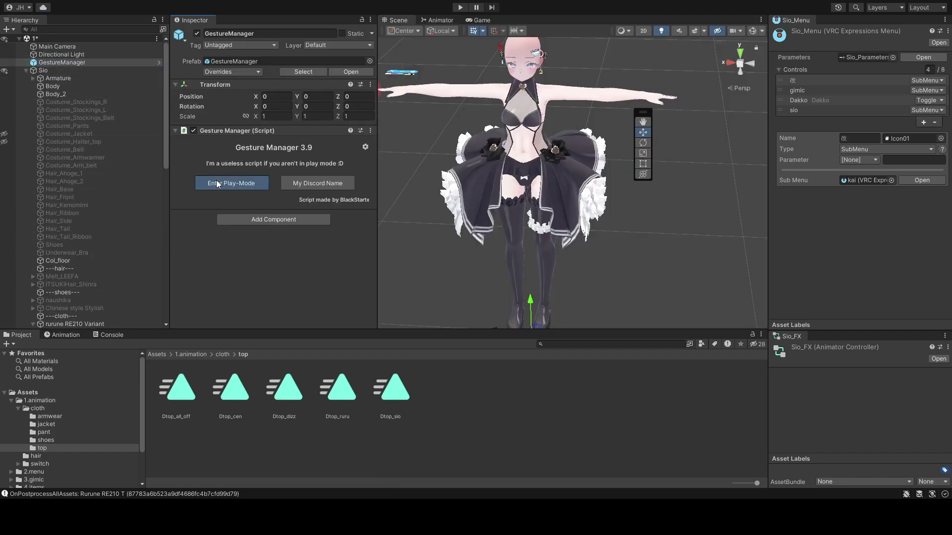
left_click(217, 184)
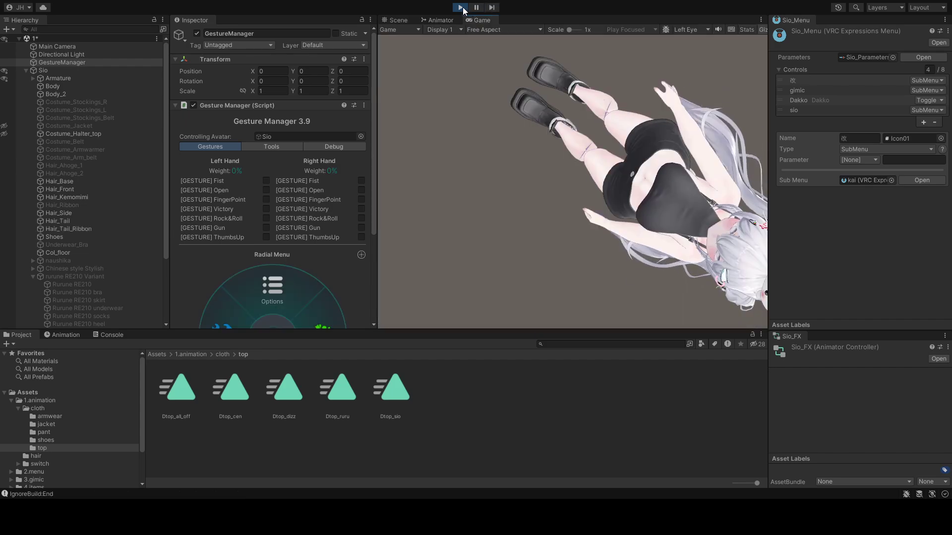
left_click(461, 8)
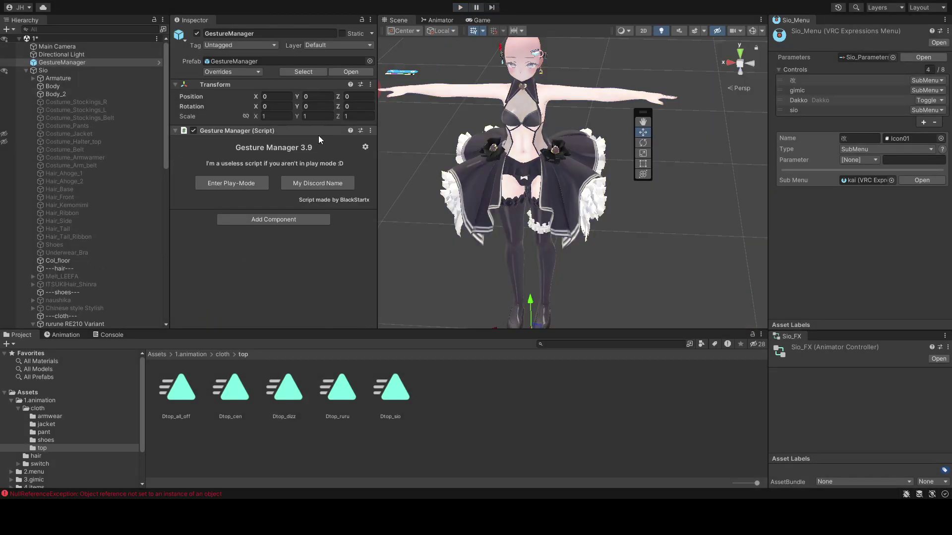
Follow the Sio_Menu submenus kai, cloth and top to open the Top menu asset
left_click(808, 80)
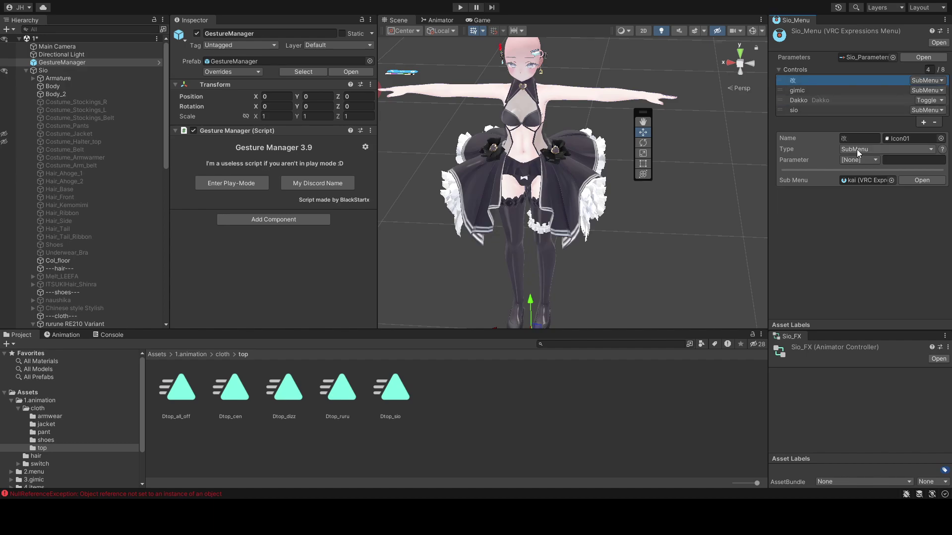
left_click(865, 179)
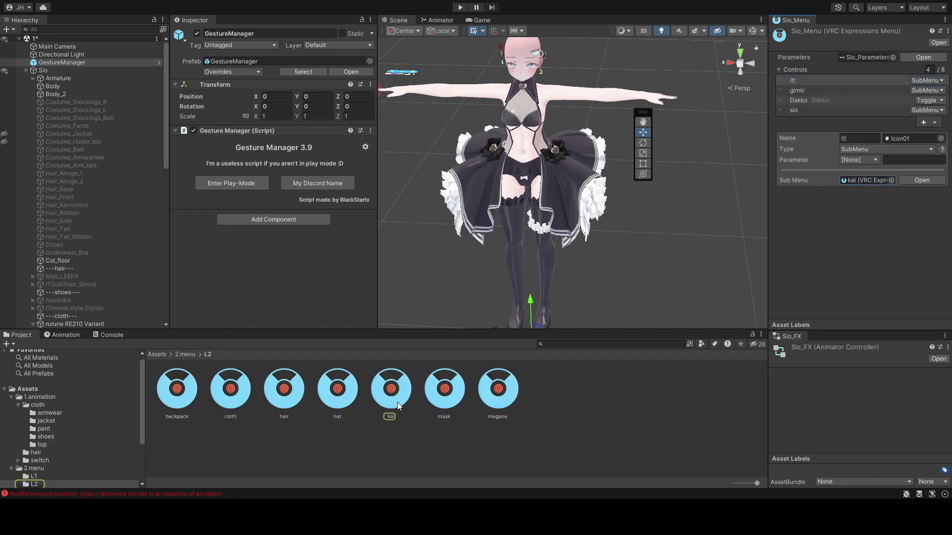
left_click(391, 389)
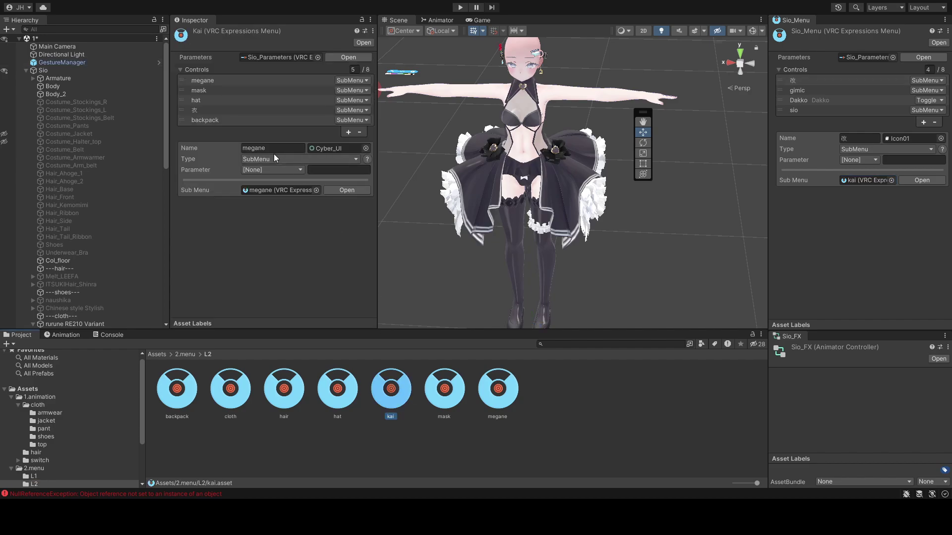
left_click(216, 112)
double_click(266, 193)
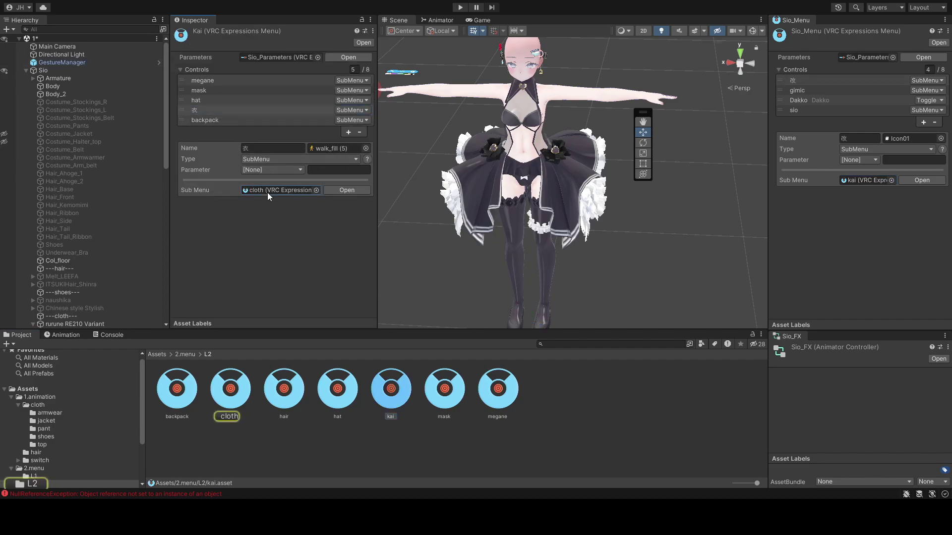
left_click(226, 90)
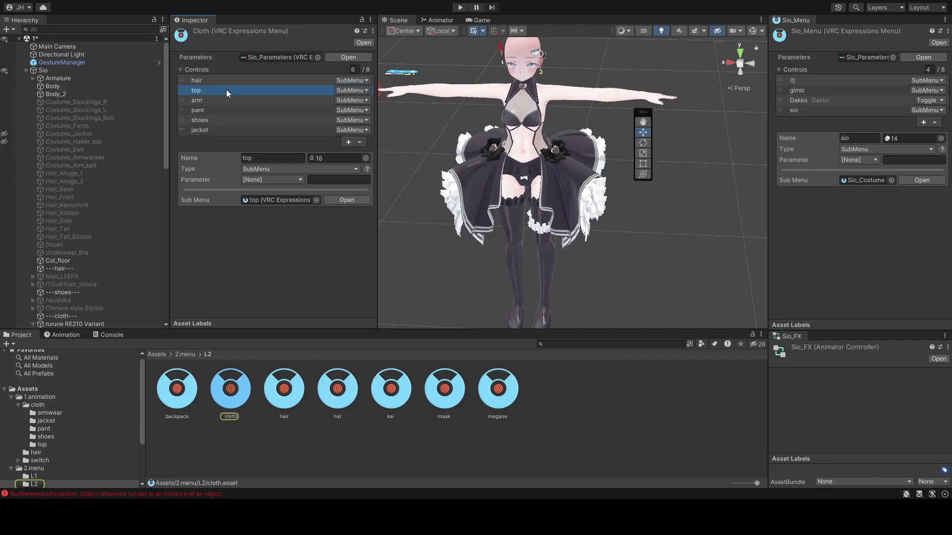
double_click(263, 201)
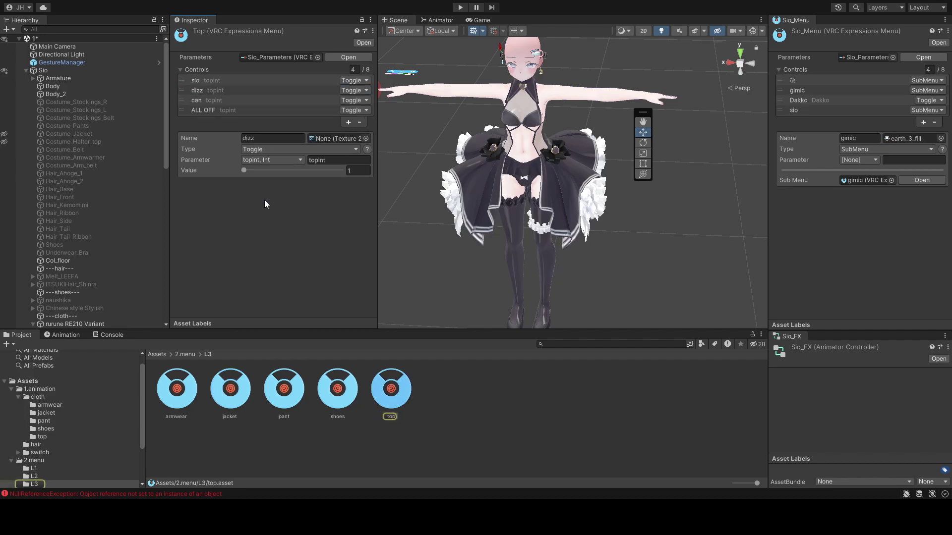
Add a ruru1 toggle above ALL OFF that sets topint to 4
left_click(349, 122)
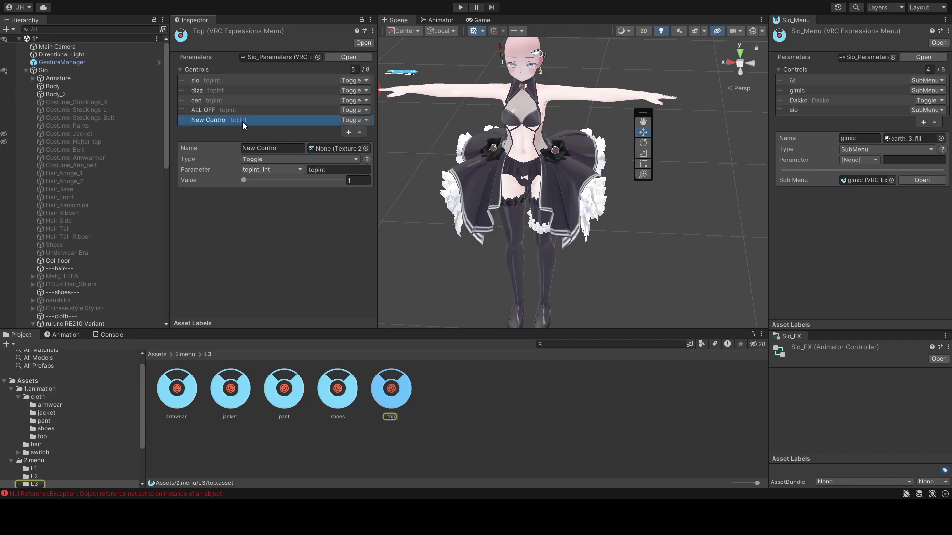
left_click_drag(180, 121, 183, 109)
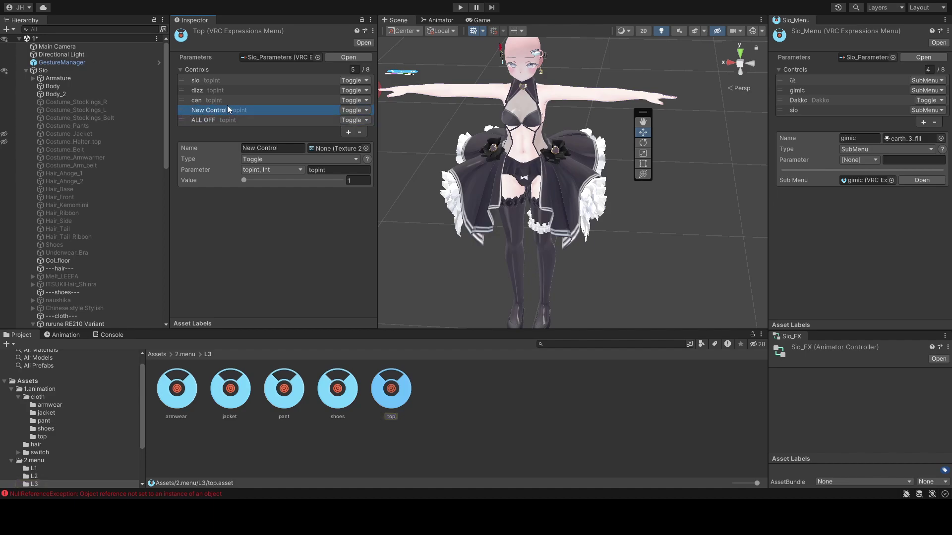
left_click(283, 146)
type("ruru1")
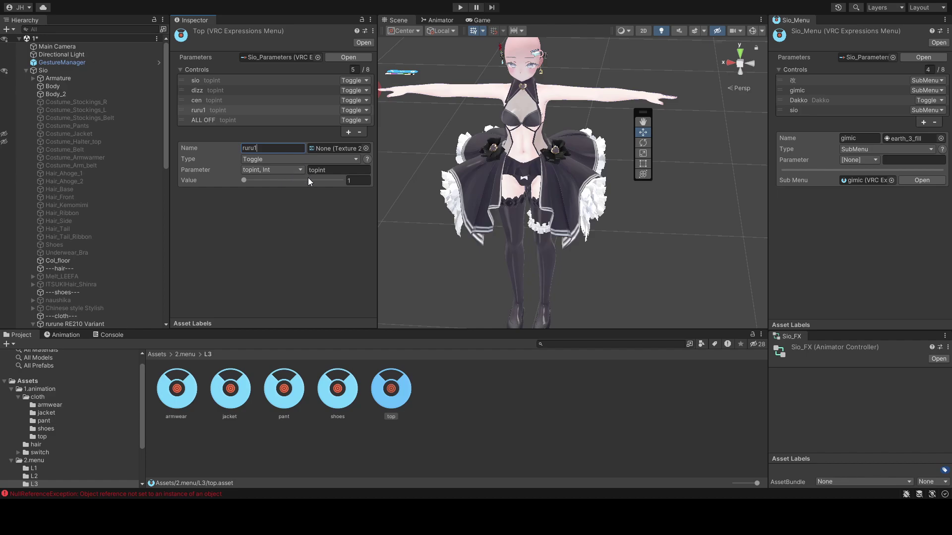
left_click(356, 181)
left_click(50, 64)
Enter Play Mode and navigate the radial menu through 改 and 衣 to the top submenu
left_click(225, 183)
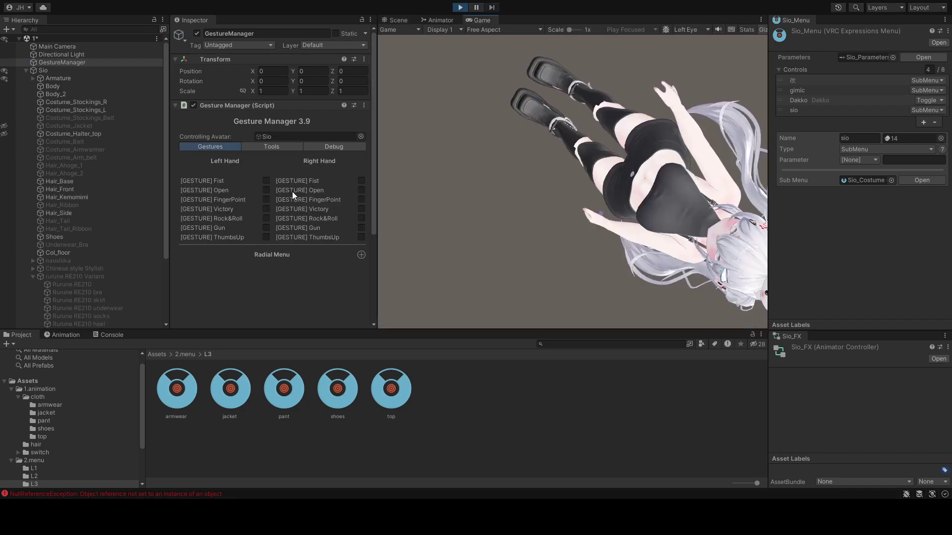
scroll(298, 242, "down", 3)
left_click(308, 233)
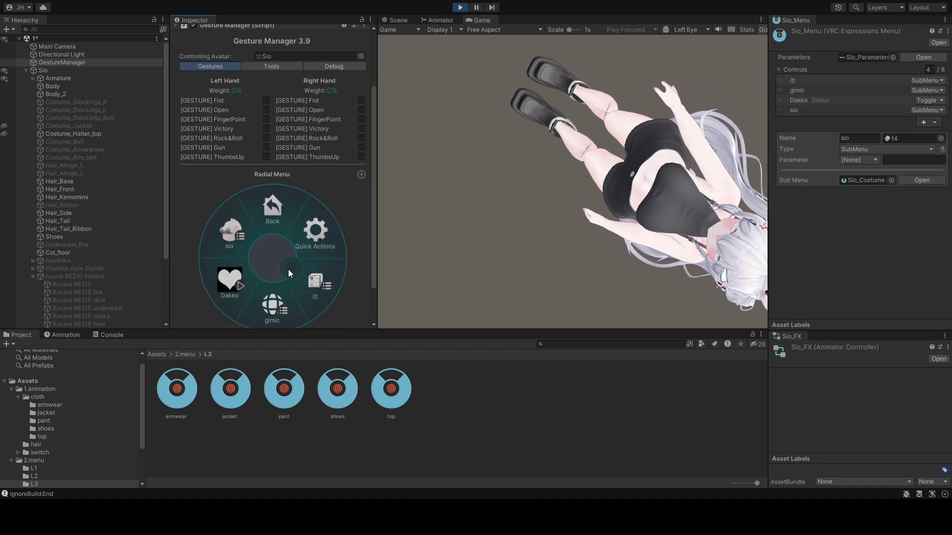
left_click(228, 244)
left_click(272, 209)
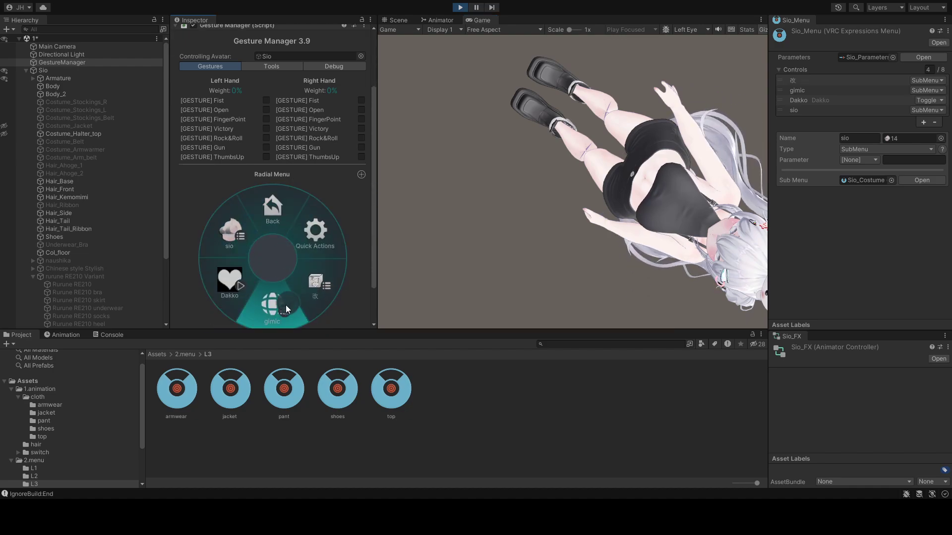
left_click(306, 278)
left_click(240, 279)
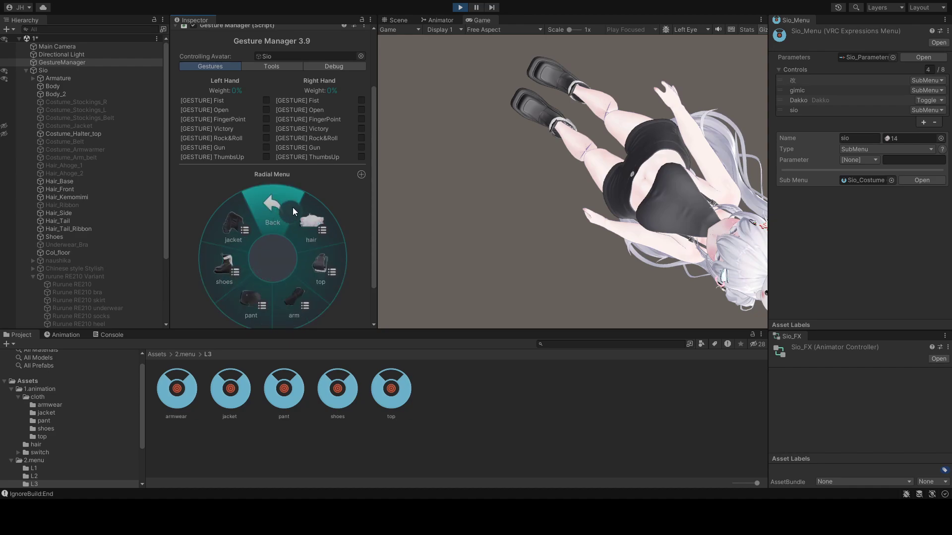
left_click(319, 272)
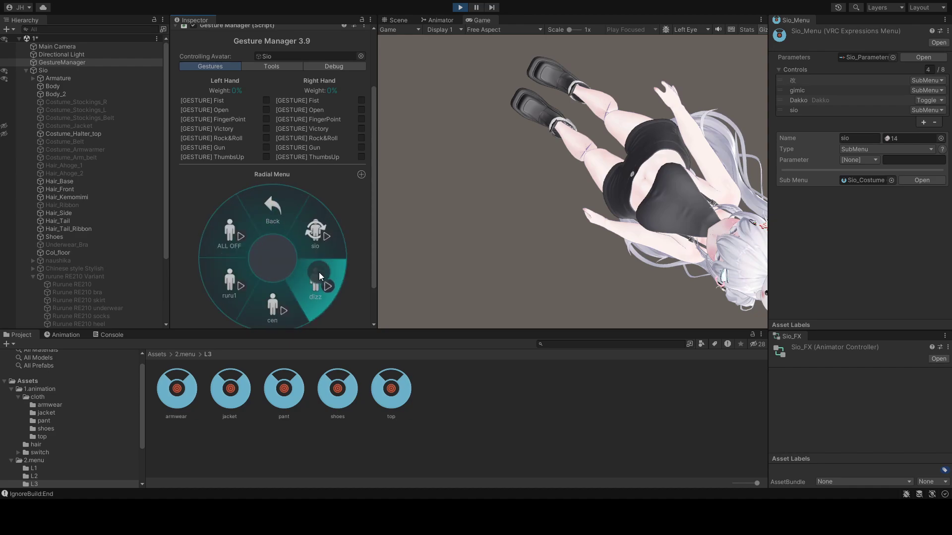
Test the dizz, cen, ruru1 and sio costume toggles on the avatar
left_click(308, 279)
left_click(275, 289)
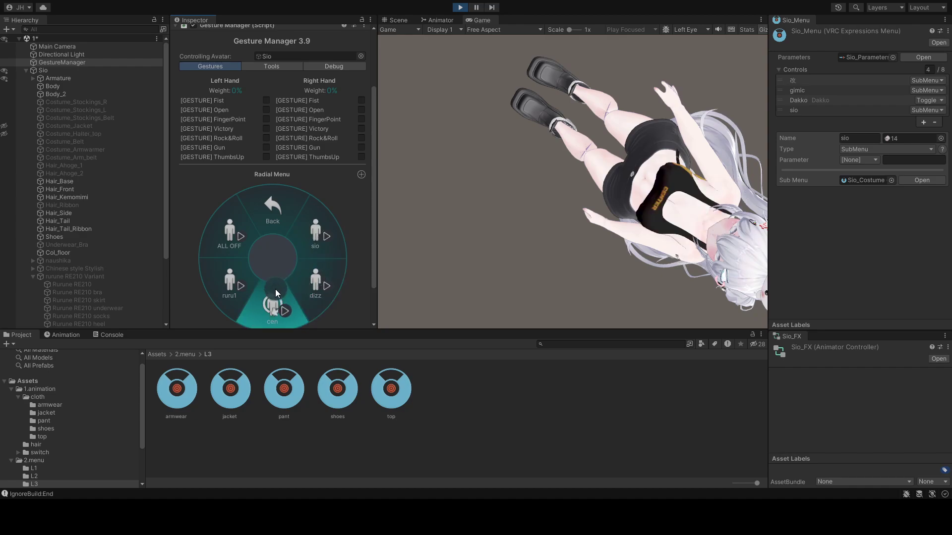
left_click(239, 276)
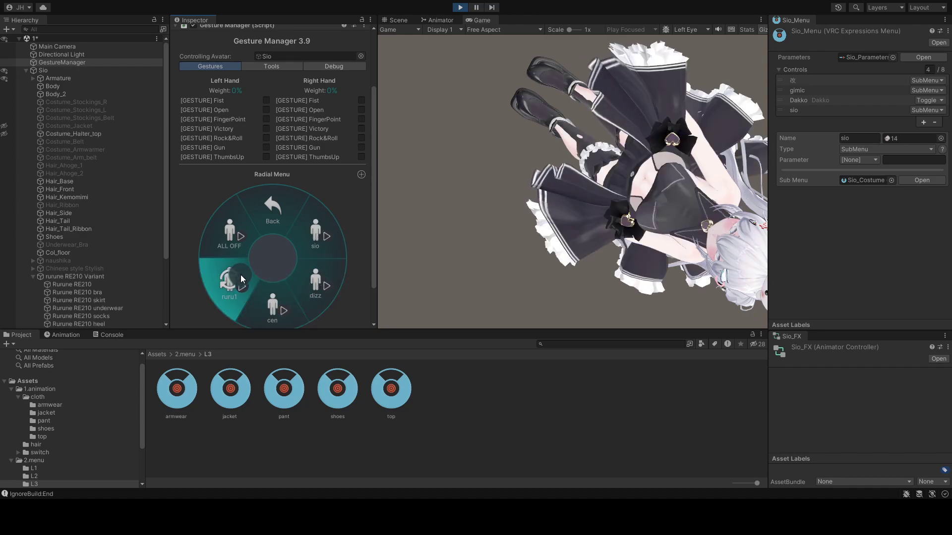
left_click(241, 275)
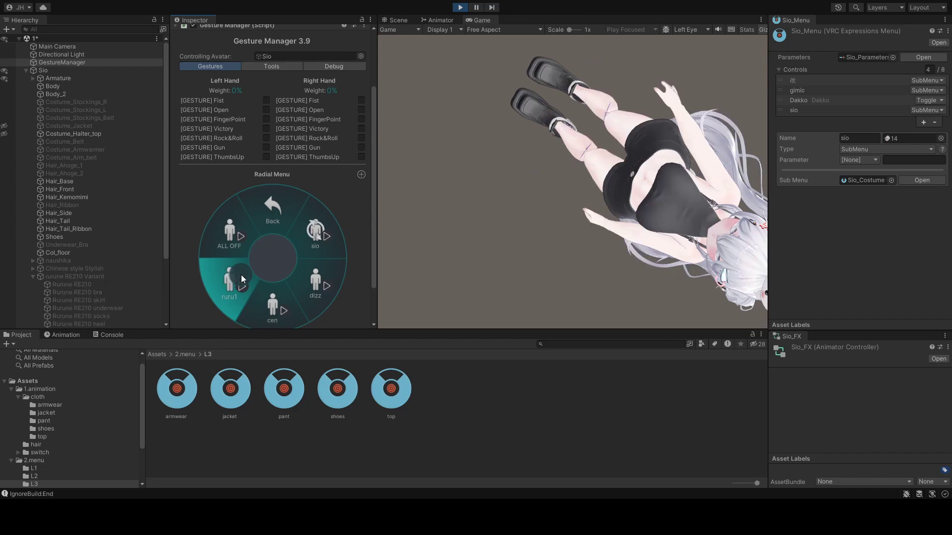
Exit Play Mode and deactivate Rurune RE210 with its bra, skirt, underwear, socks and heel
key("ctrl+p")
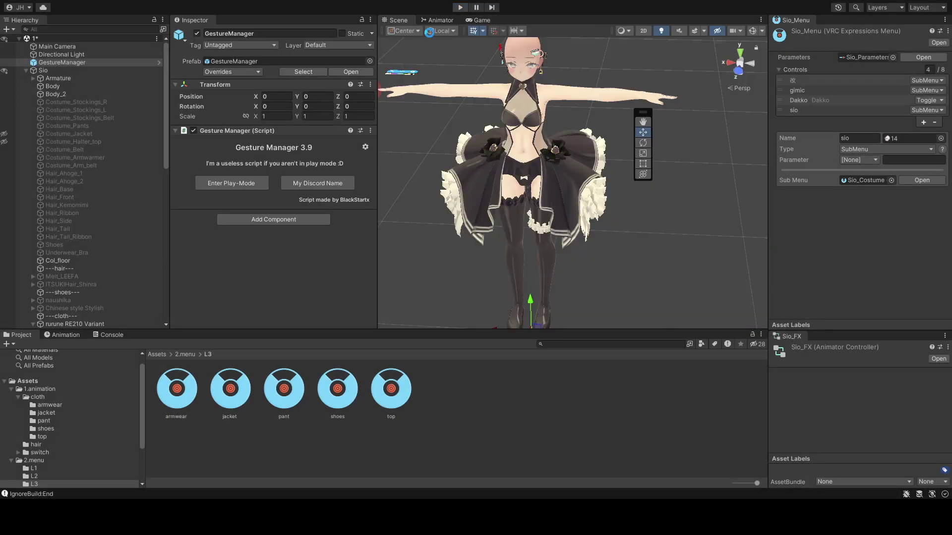
scroll(89, 205, "down", 5)
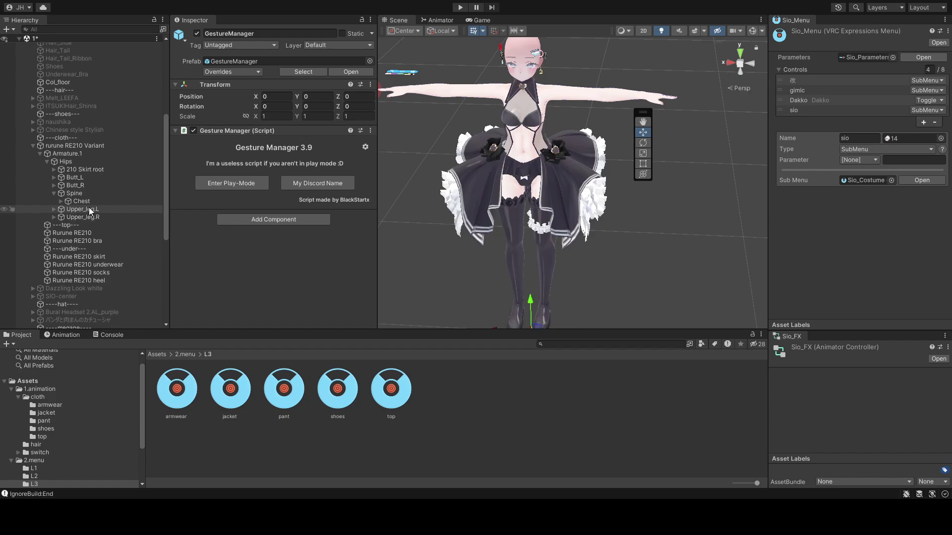
left_click(87, 233)
left_click(83, 241, "ctrl")
left_click(82, 256, "ctrl")
left_click(81, 264, "ctrl")
left_click(84, 273, "ctrl")
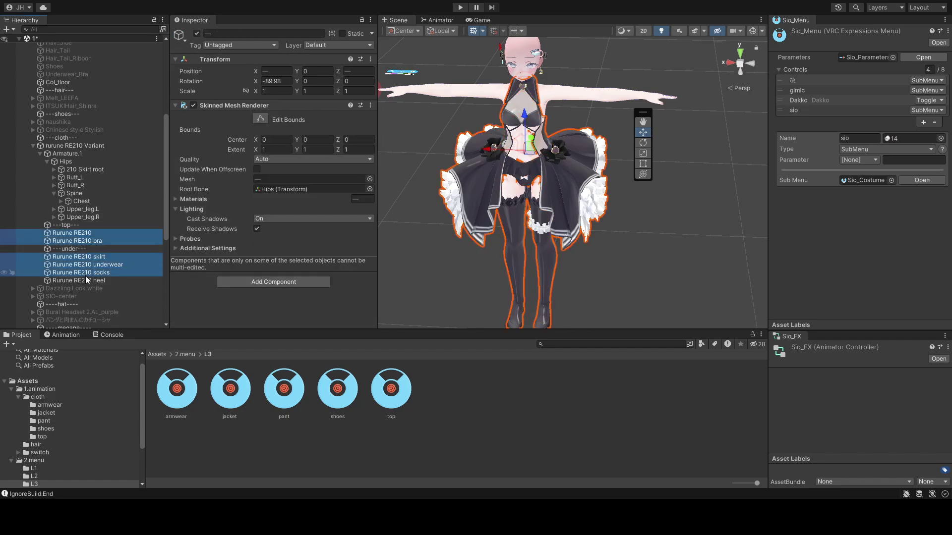
left_click(85, 280, "ctrl")
left_click(197, 34)
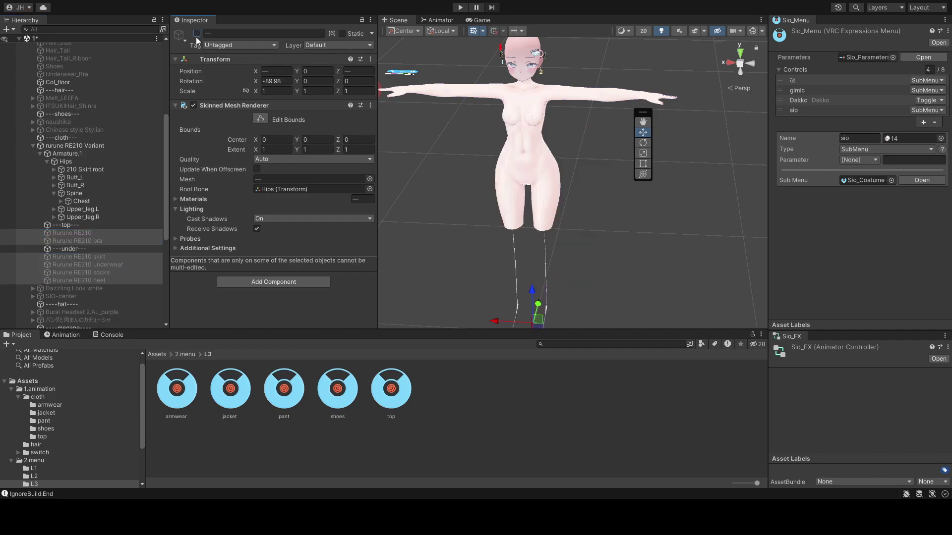
Collapse the bone lists, select Rurune RE210 underwear, and open the 1.animation folder
left_click(47, 161)
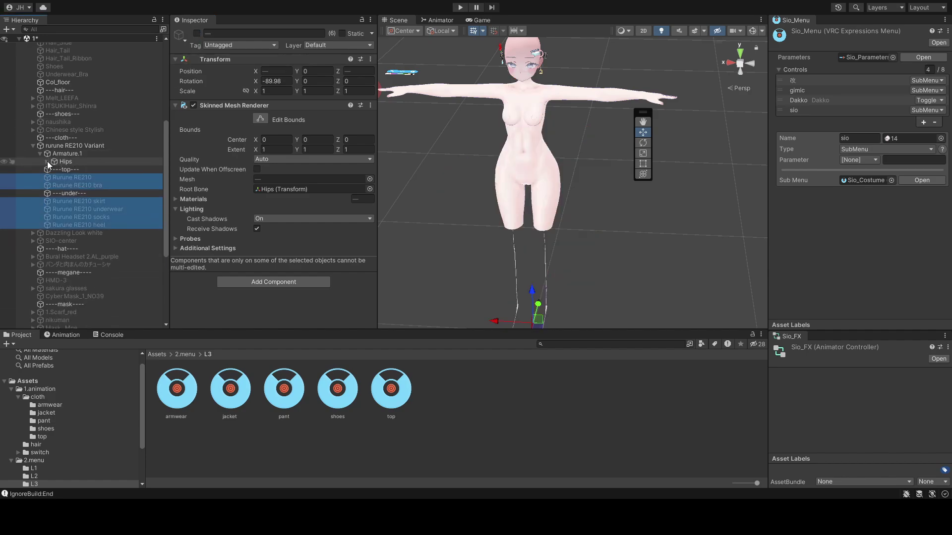
left_click(40, 154)
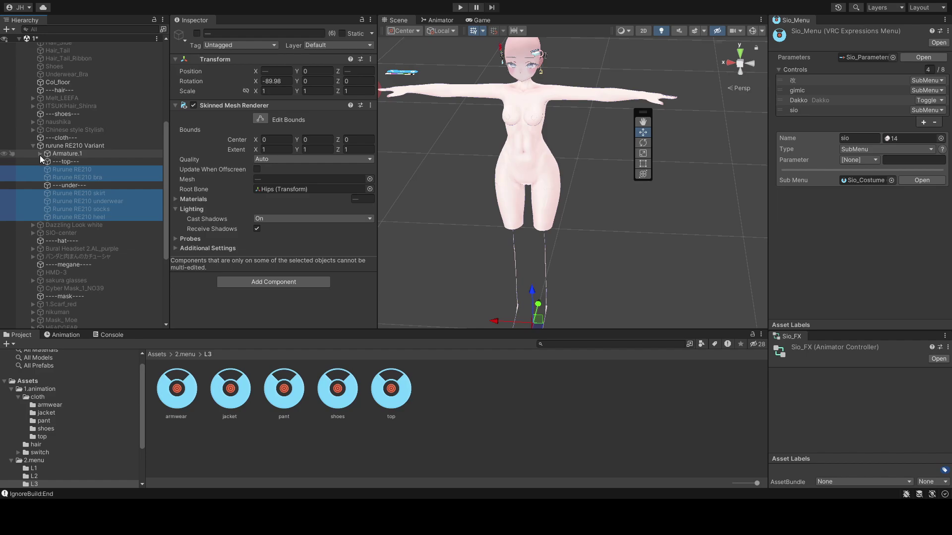
left_click(97, 201)
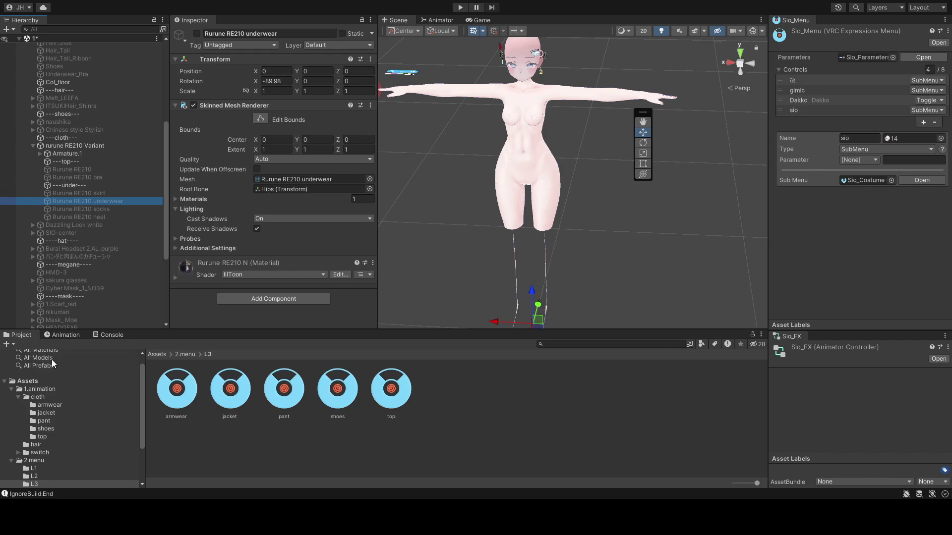
left_click(46, 389)
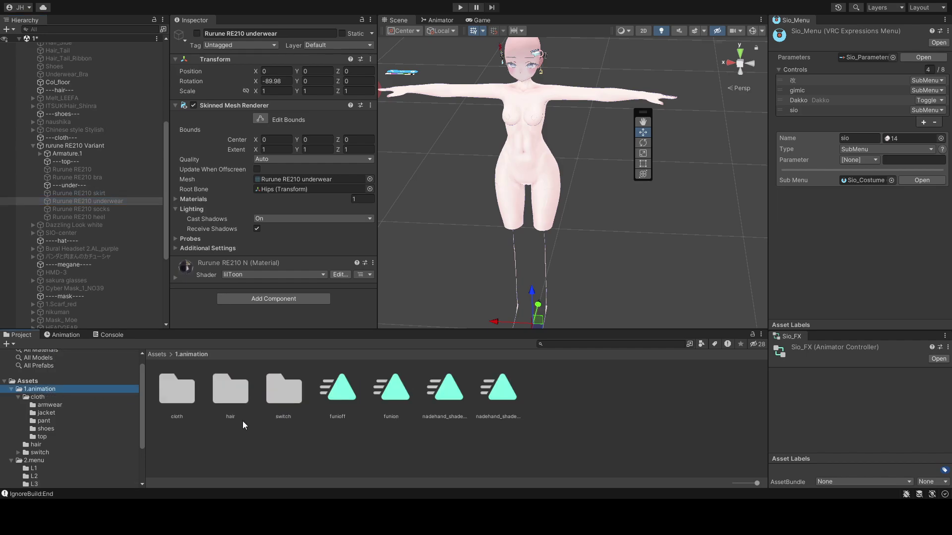
scroll(40, 80, "up", 5)
With Sio selected, show the Dtop_ruru clip in the Animation window and select Body_2 for its blend shapes
scroll(40, 76, "up", 5)
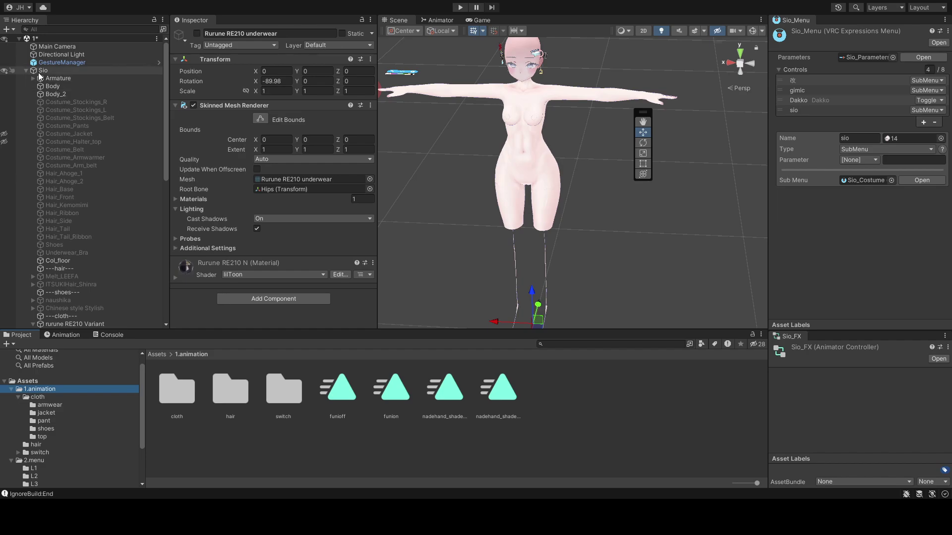
left_click(40, 71)
scroll(69, 373, "down", 2)
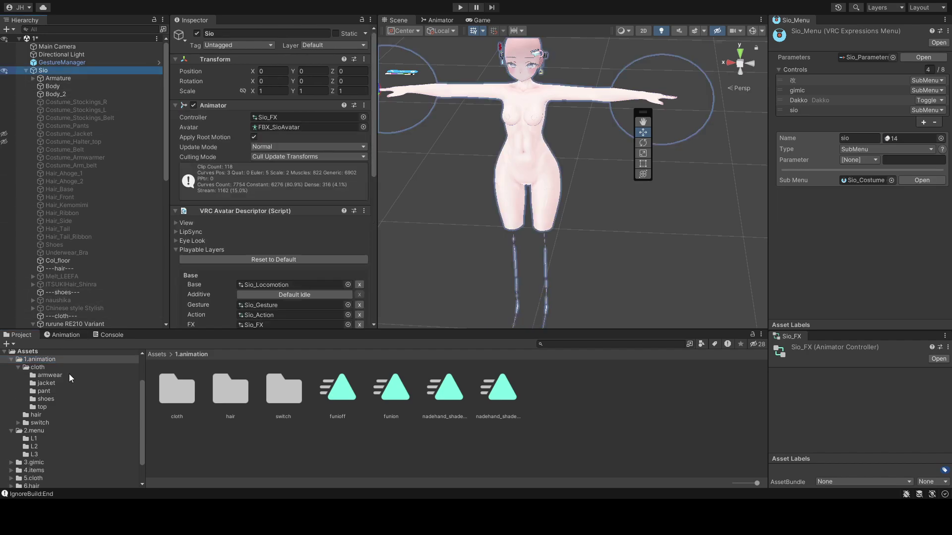
scroll(70, 373, "up", 2)
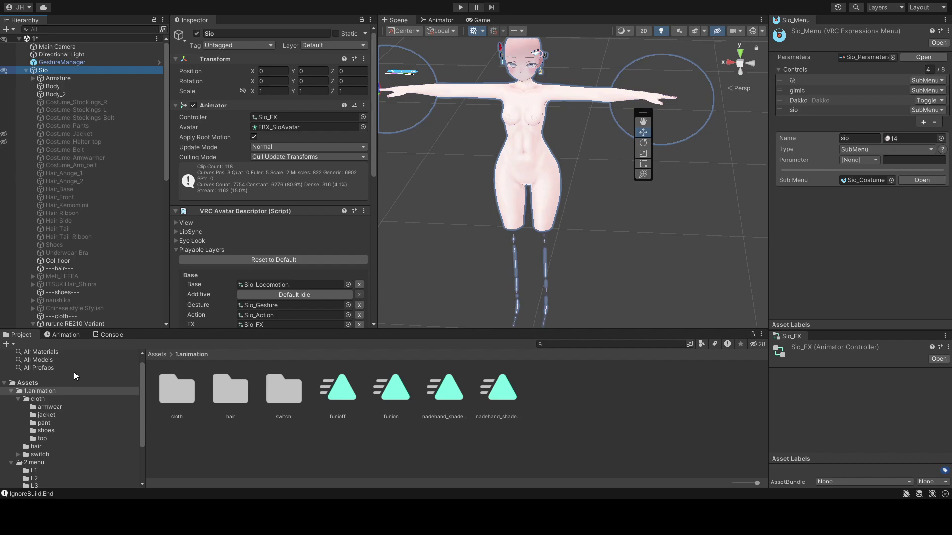
left_click(65, 335)
left_click(29, 336)
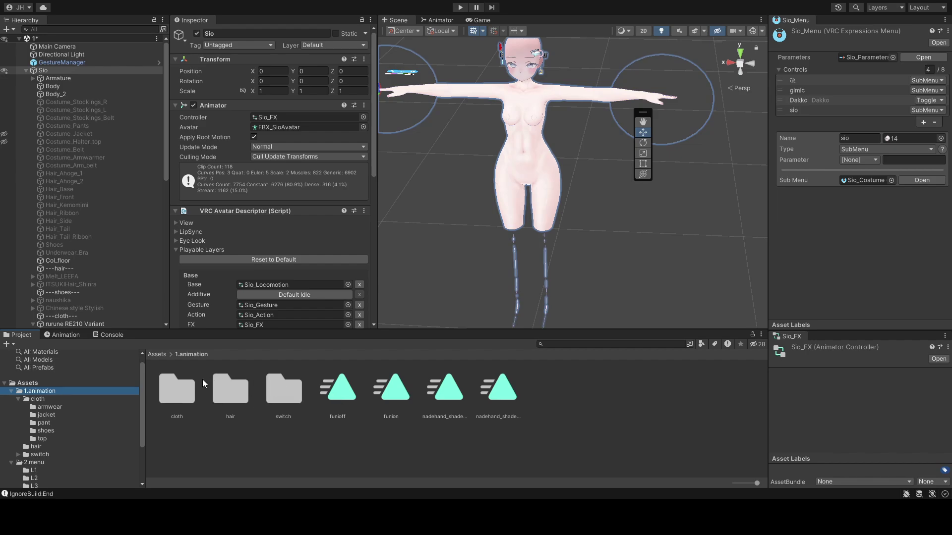
left_click(66, 336)
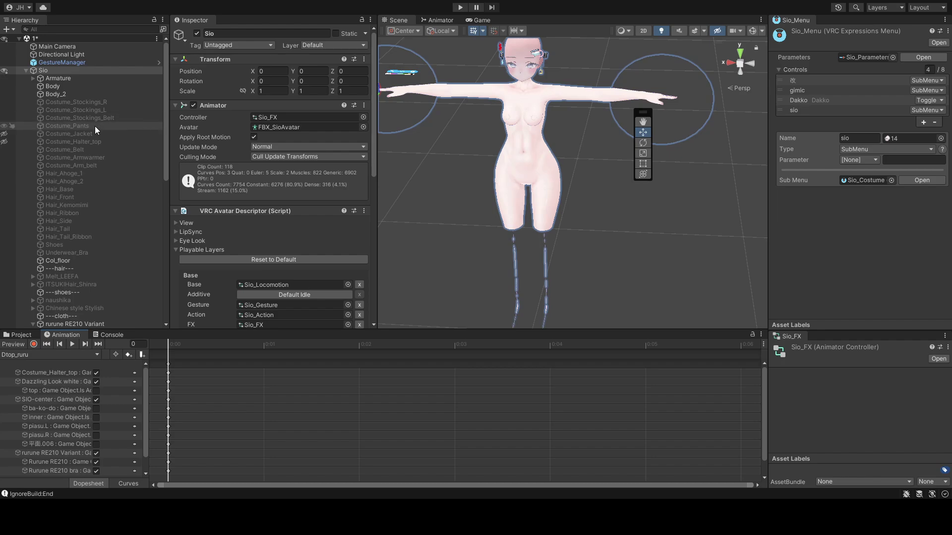
left_click(74, 94)
Start zeroing Body_2's OFF_ leg blend shapes, beginning at OFF_Upper_leg_R
scroll(286, 251, "down", 10)
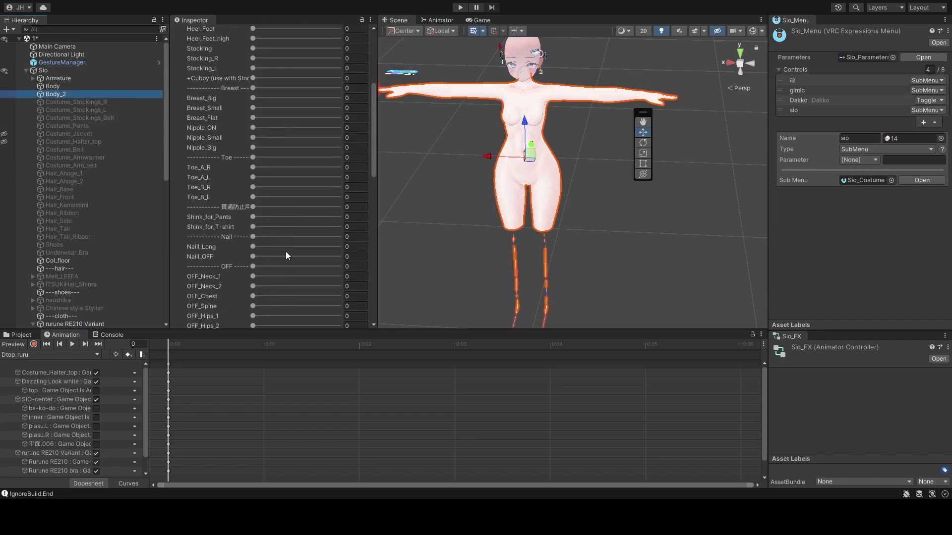
scroll(302, 252, "down", 10)
scroll(303, 250, "down", 10)
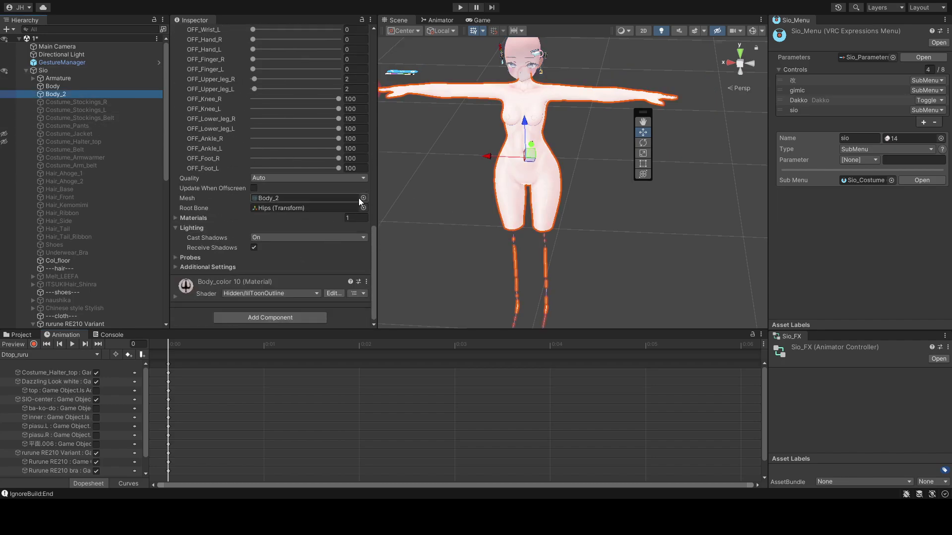
left_click(353, 99)
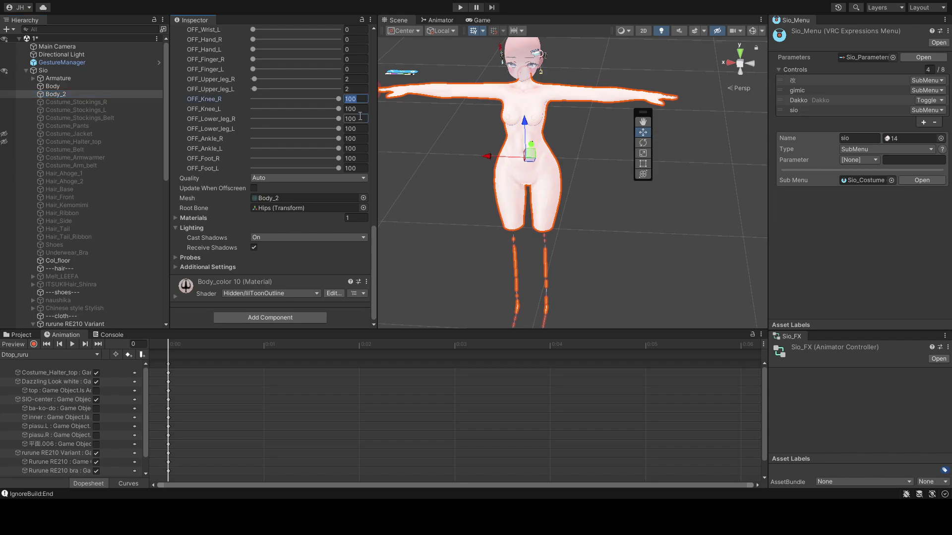
key("Home")
left_click(365, 77)
key("0")
key("Tab")
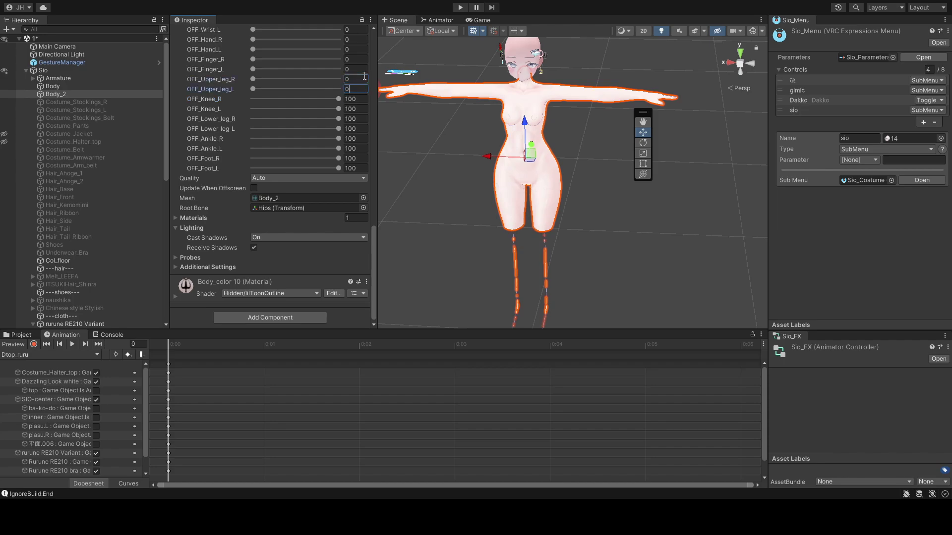
key("0")
key("Tab")
Set the remaining OFF_ leg shapes through OFF_Foot_L to 0, then reselect Sio
key("0")
key("Tab")
key("0")
key("Tab")
key("0")
key("Tab")
key("0")
key("Tab")
key("0")
key("Tab")
key("0")
key("Tab")
type("0")
key("Tab")
type("0")
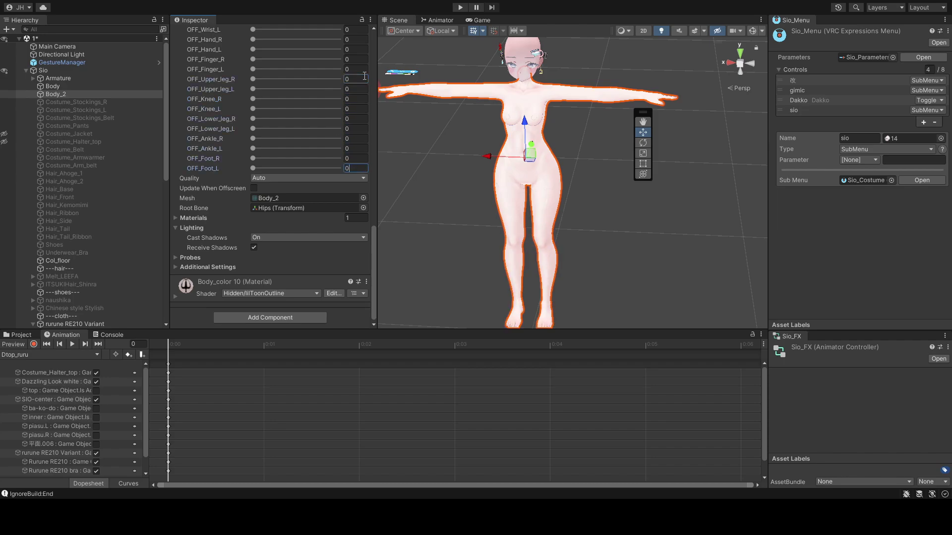
left_click(470, 180)
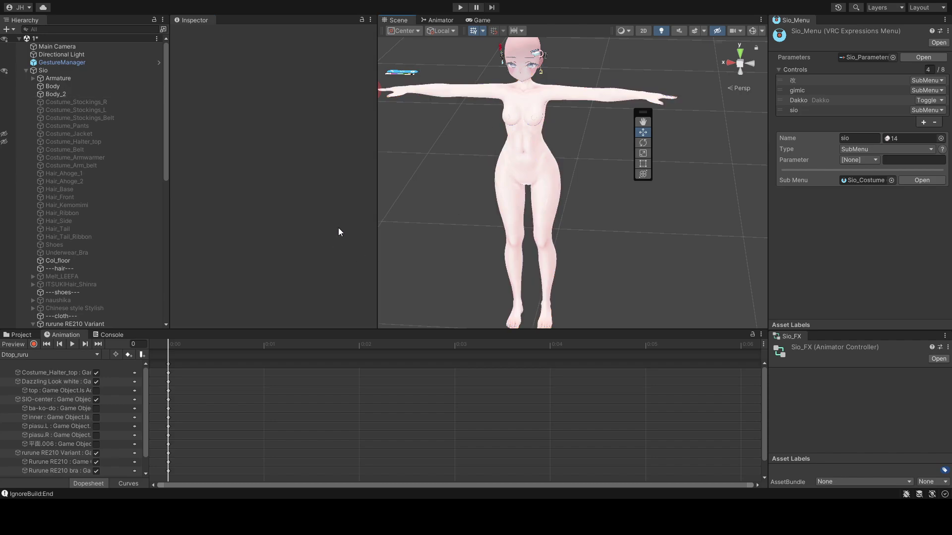
left_click(73, 68)
Enter Play Mode from GestureManager and open the avatar's costume submenu in Expressions
left_click(79, 63)
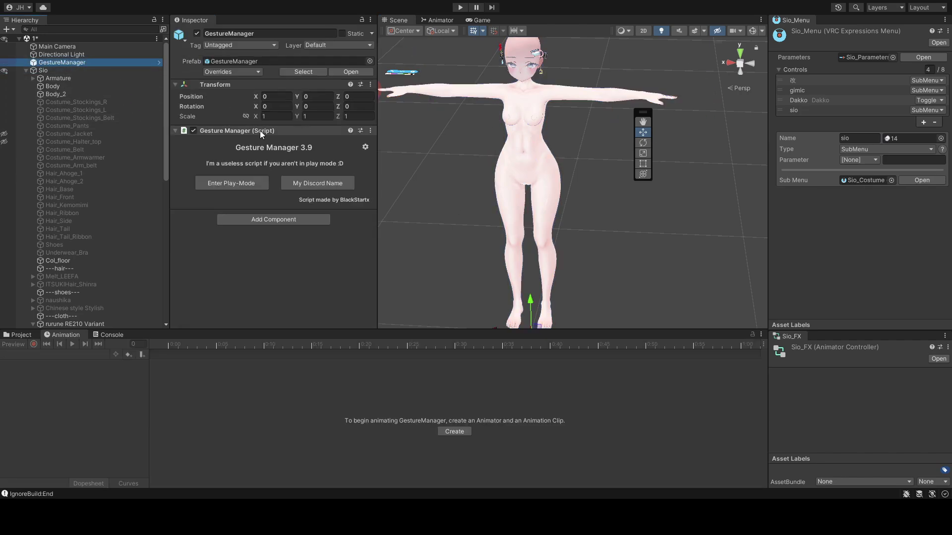
left_click(236, 181)
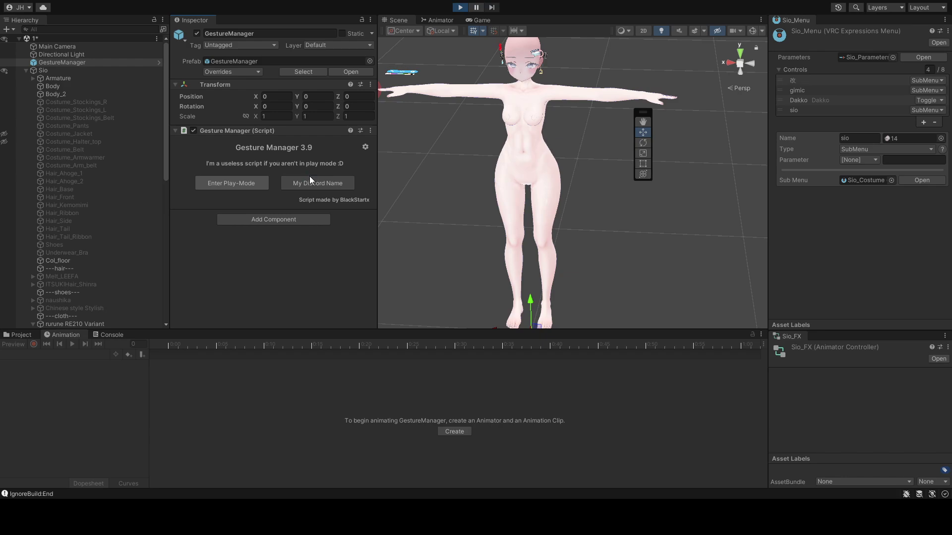
scroll(315, 195, "down", 5)
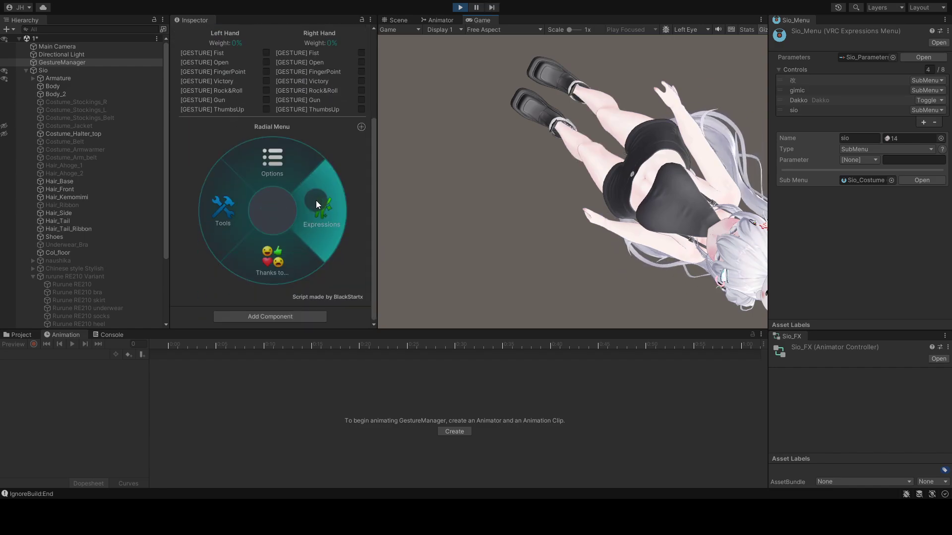
left_click(316, 204)
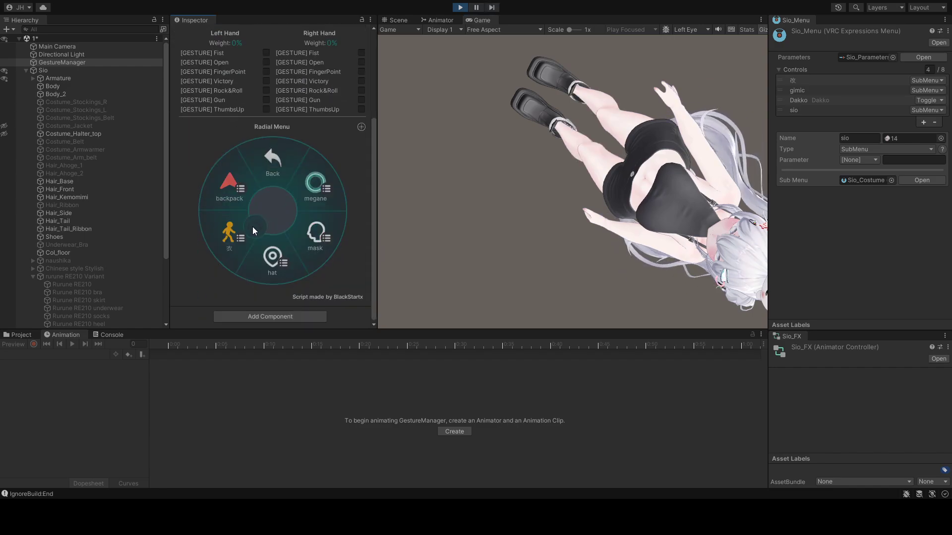
left_click(231, 225)
Try the dizz, cen and ruru1 top toggles on the avatar
left_click(308, 237)
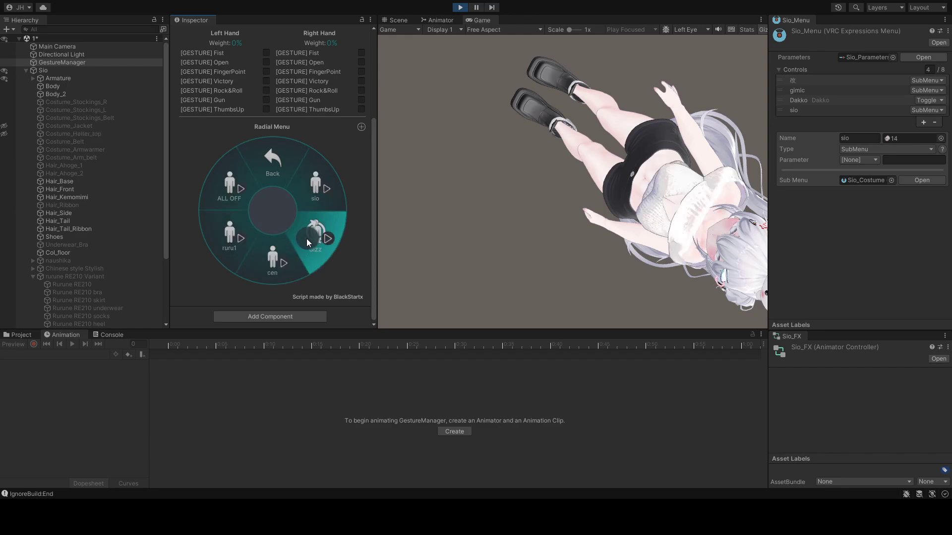
left_click(256, 246)
left_click(240, 237)
left_click(278, 246)
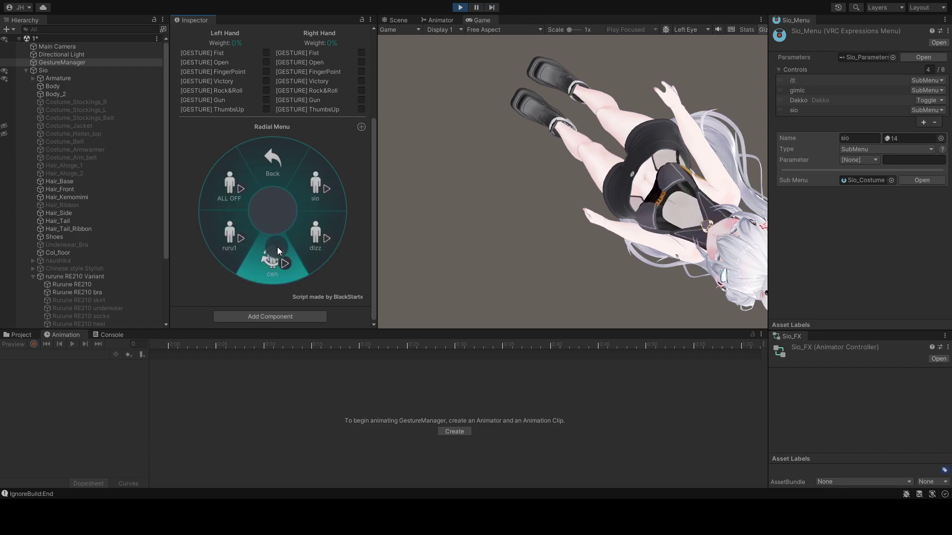
left_click(296, 243)
left_click(270, 254)
left_click(242, 245)
left_click(307, 245)
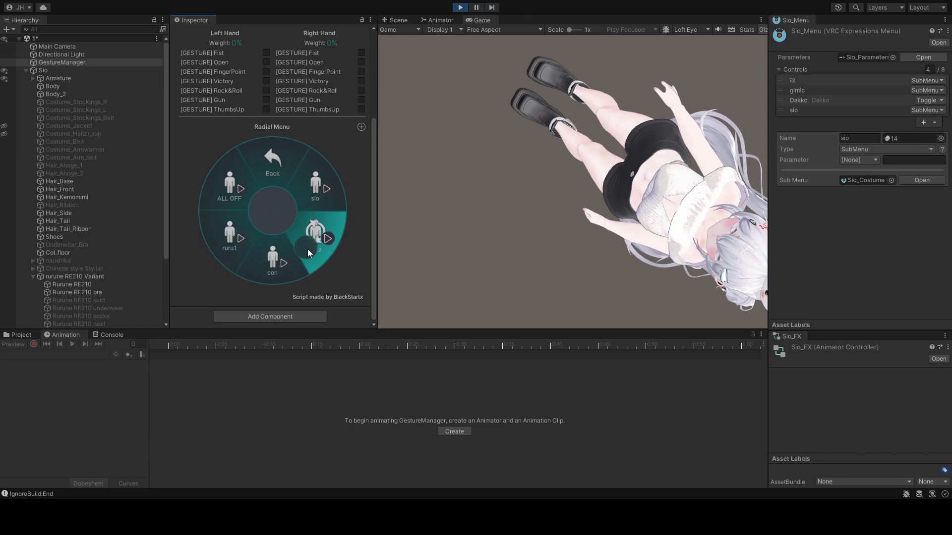
left_click(270, 248)
In the Scene view, cycle dizz and ruru1 tops, leave ruru1 active, and go Back
left_click(395, 23)
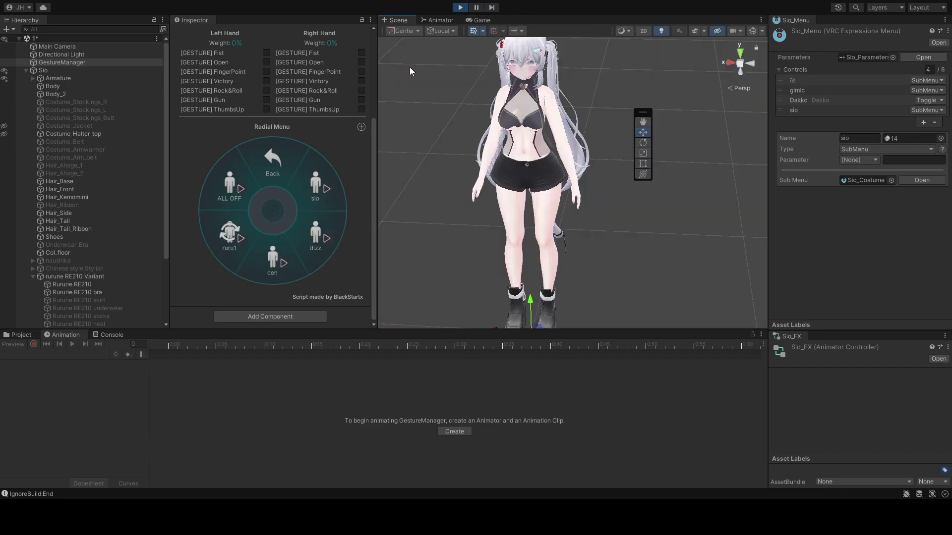
left_click(313, 236)
left_click(275, 243)
left_click(238, 230)
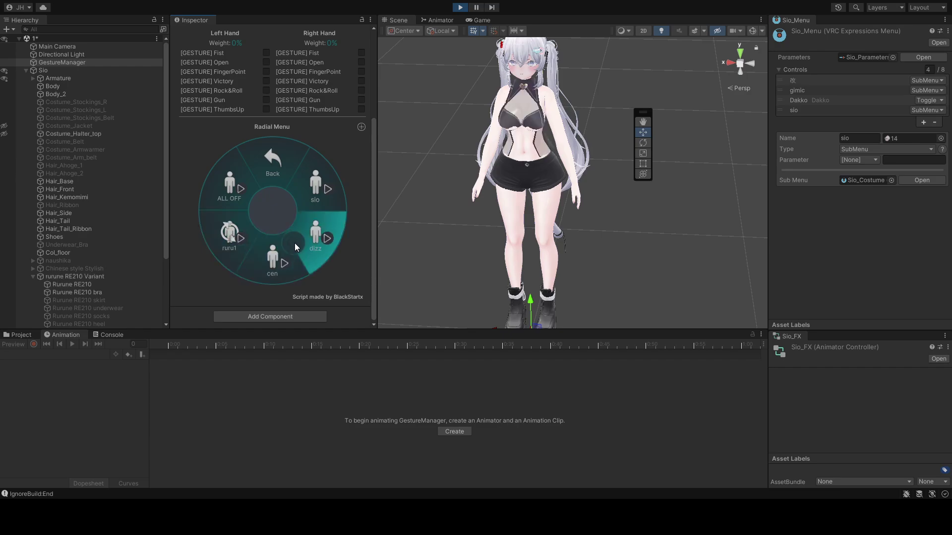
left_click(279, 240)
left_click(314, 232)
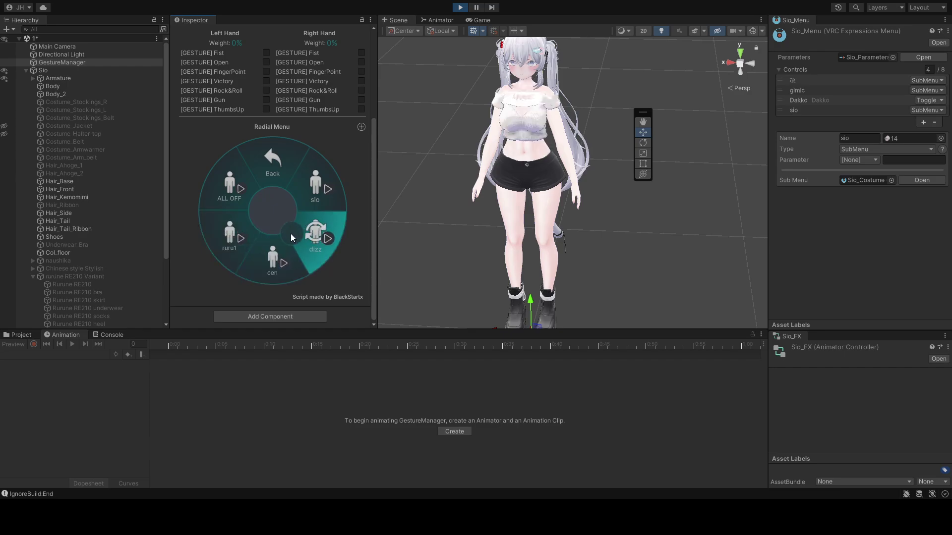
left_click(239, 226)
left_click(276, 161)
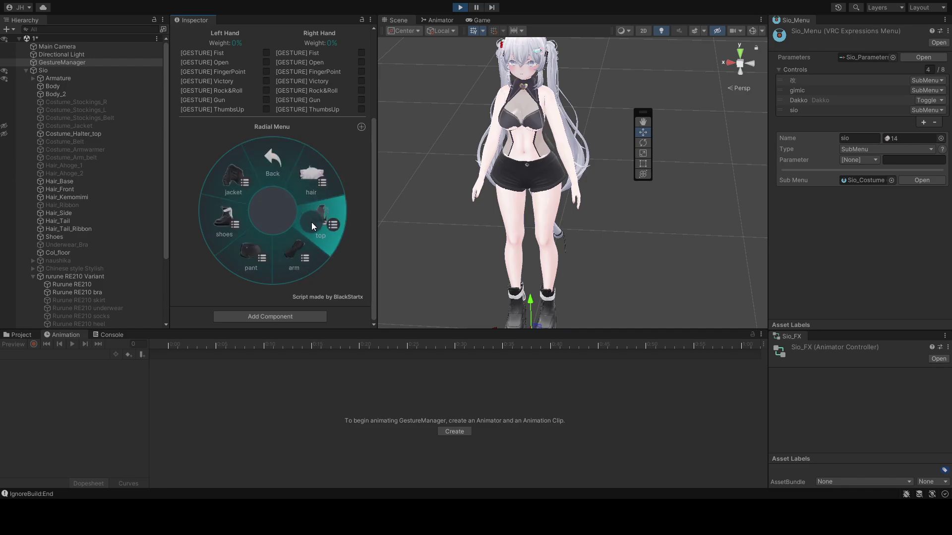
Open the Breast radial puppet from the main menu, set its value, and go Back twice to the root
left_click(267, 179)
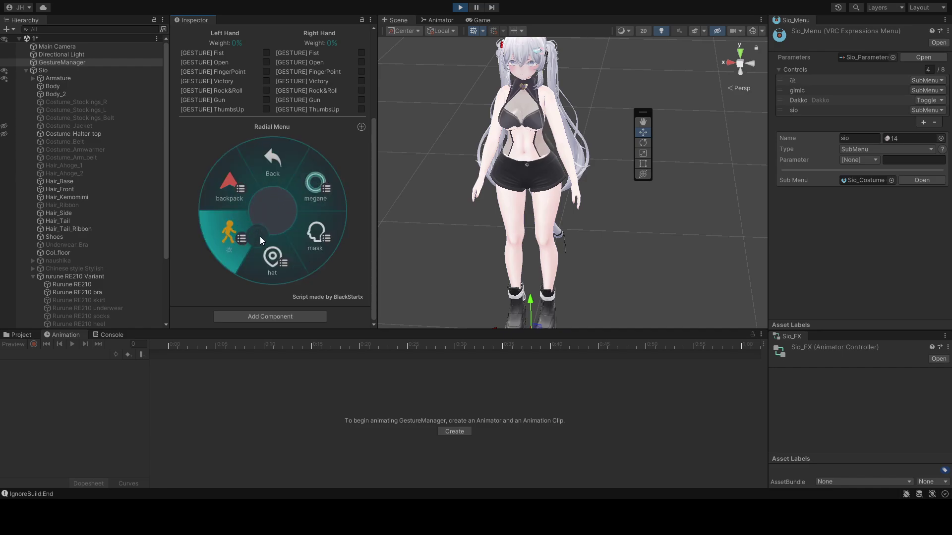
left_click(272, 174)
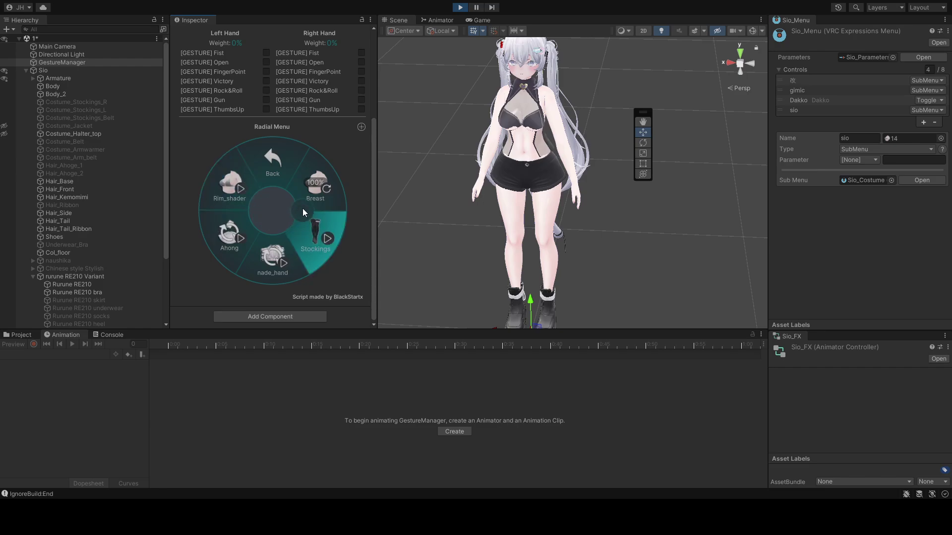
left_click(308, 203)
left_click(302, 193)
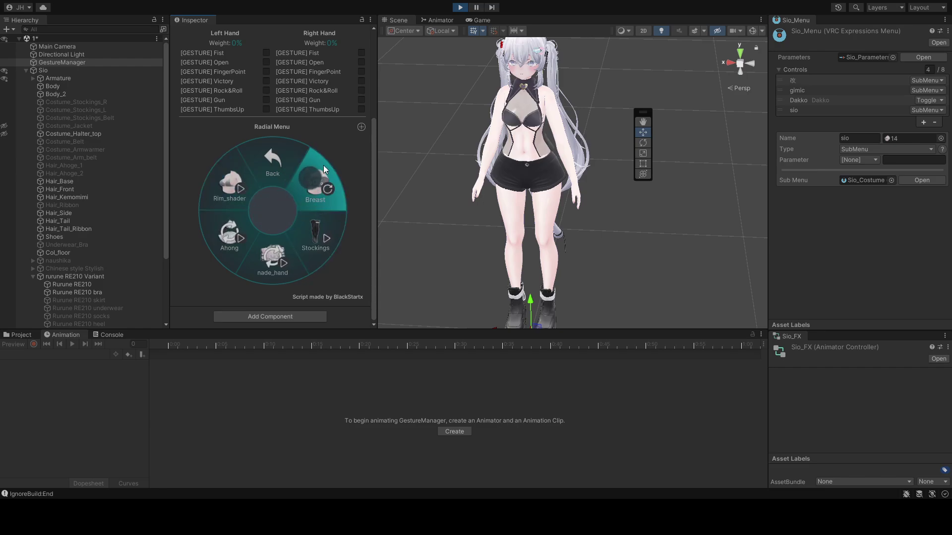
left_click(309, 192)
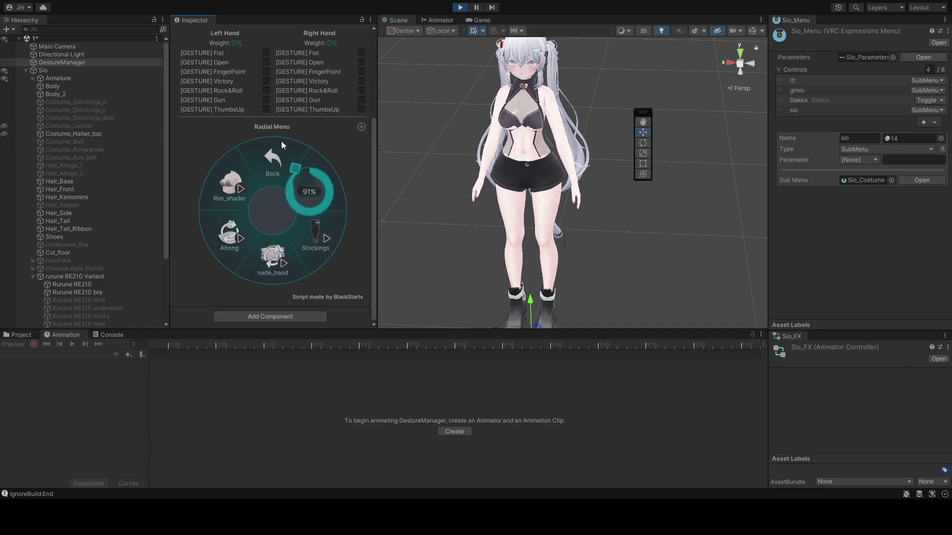
left_click(294, 201)
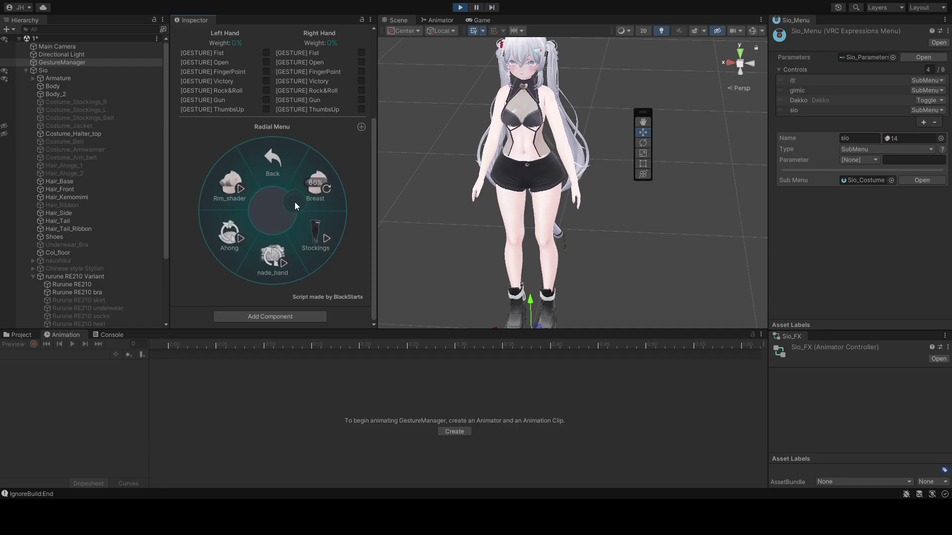
left_click(284, 166)
left_click(274, 166)
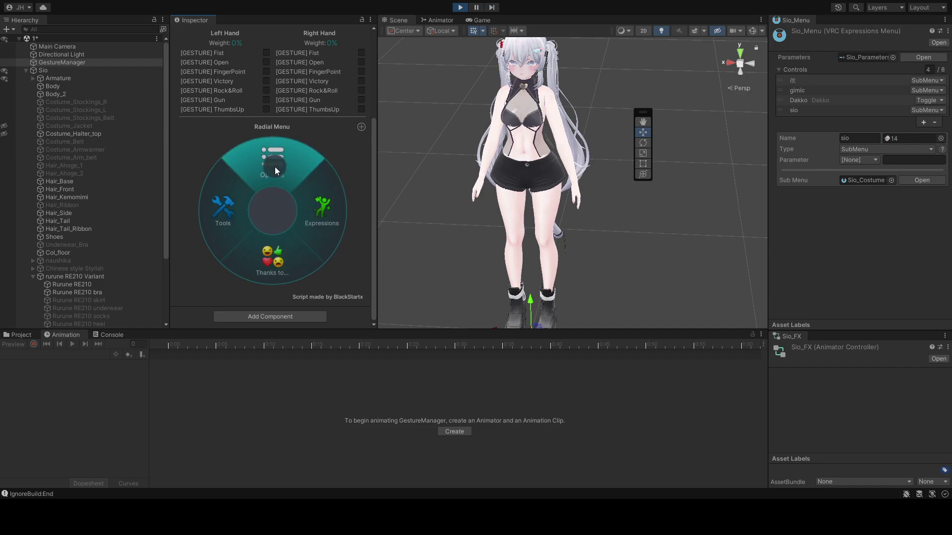
Open Expressions > 改 > top and try dizz, then toggle cen off and back on
left_click(315, 220)
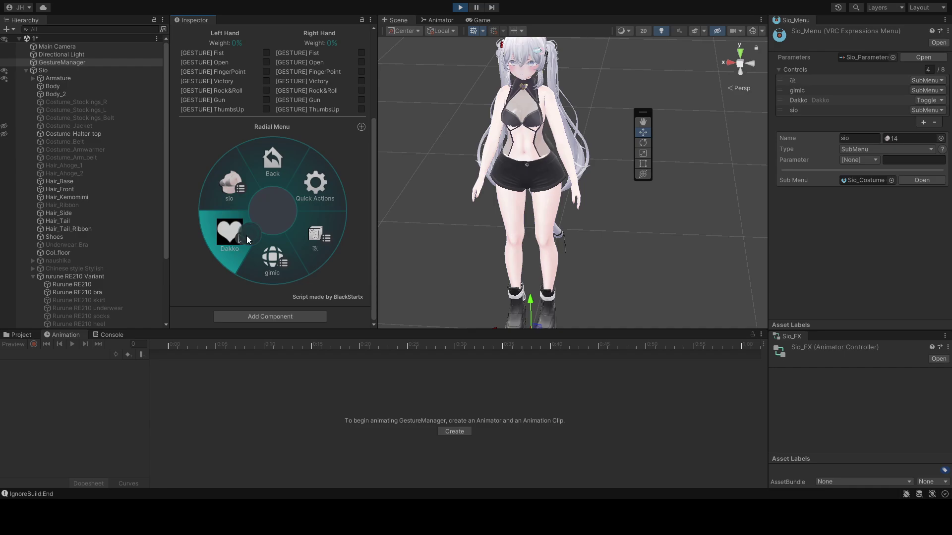
left_click(313, 228)
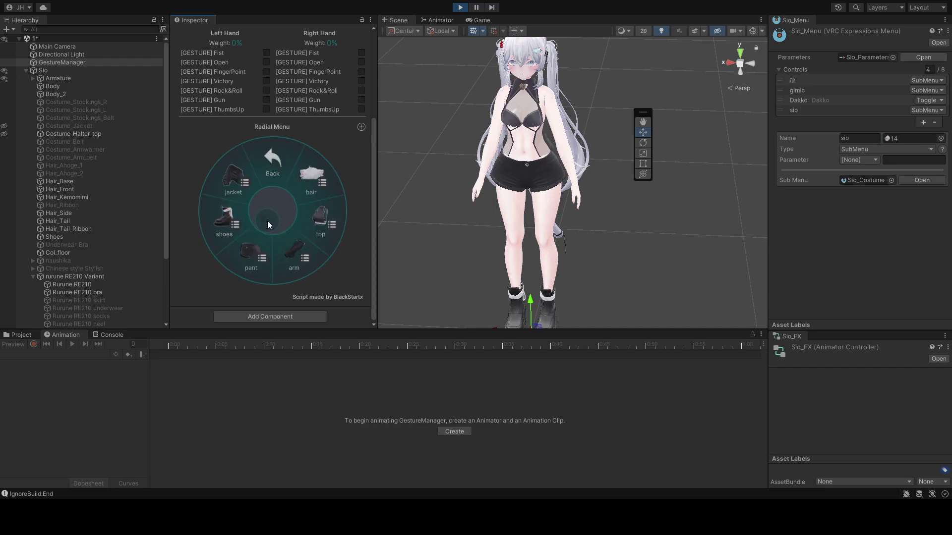
left_click(313, 227)
left_click(310, 238)
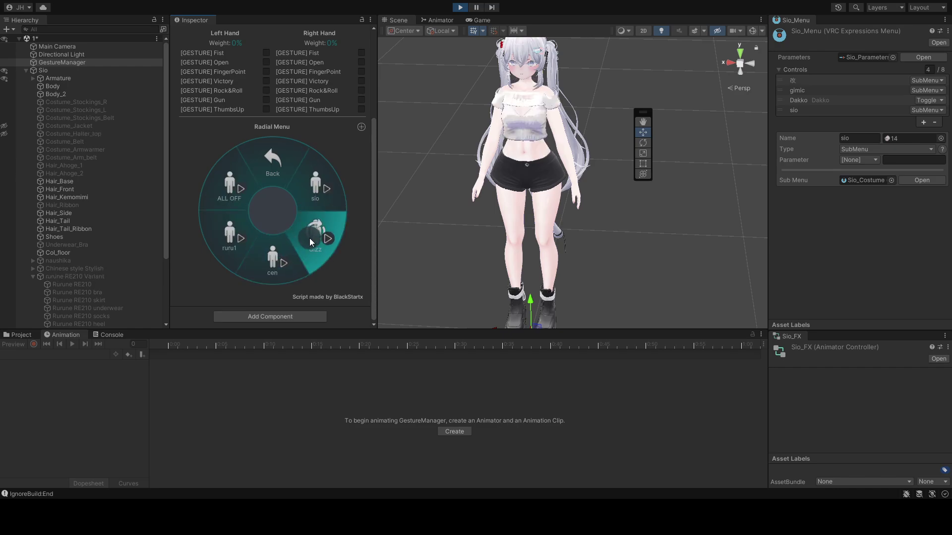
left_click(275, 248)
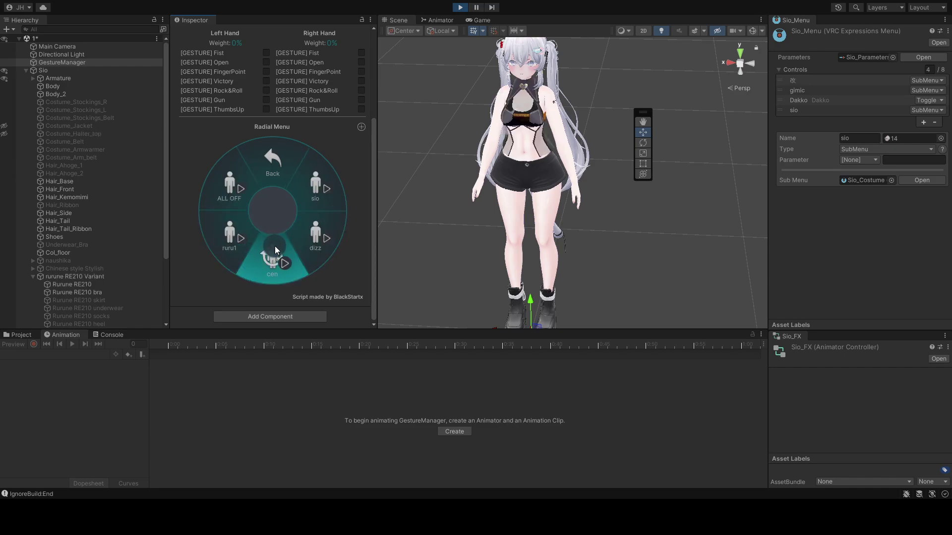
left_click(251, 230)
left_click(277, 242)
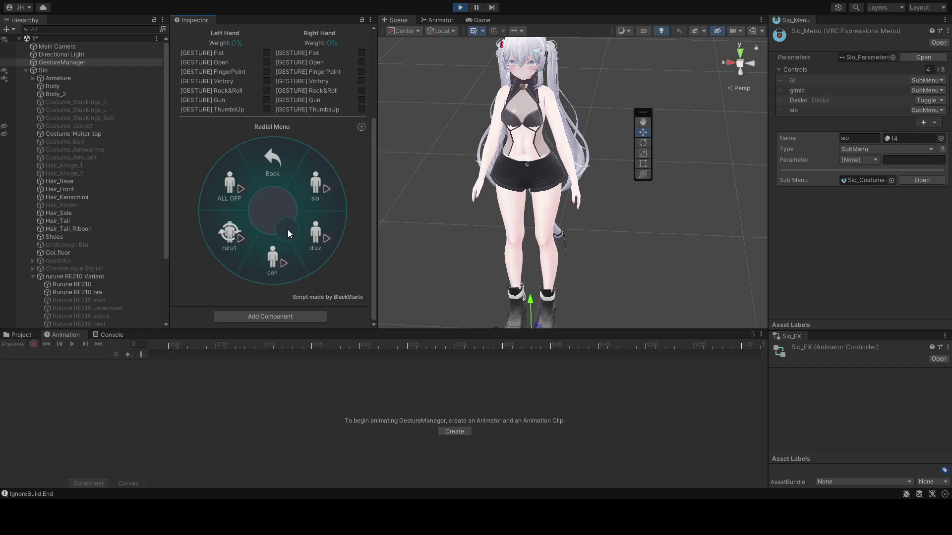
Cycle the dizz, ruru1 and sio tops, ending on sio, then go Back and stop Play Mode
left_click(289, 230)
left_click(268, 233)
left_click(296, 222)
left_click(268, 221)
left_click(296, 199)
left_click(243, 219)
left_click(302, 190)
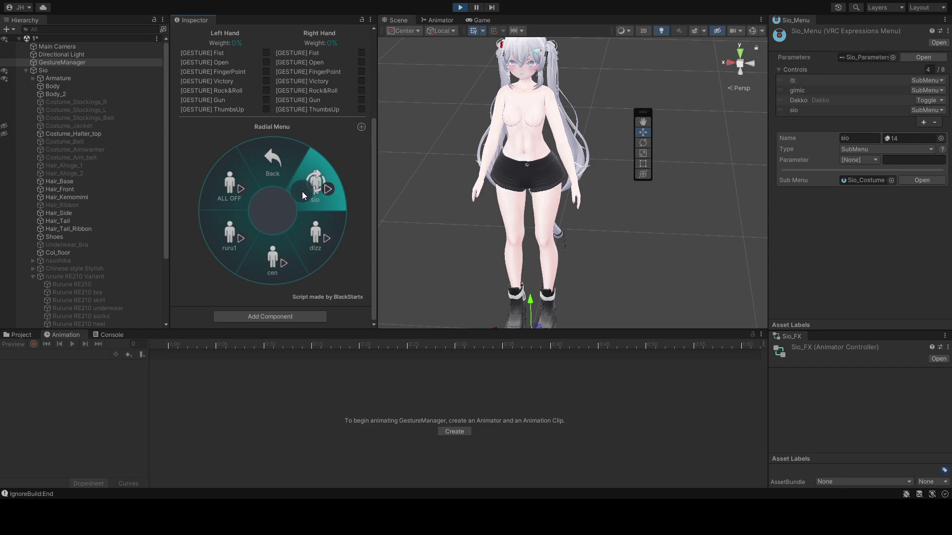
left_click(299, 221)
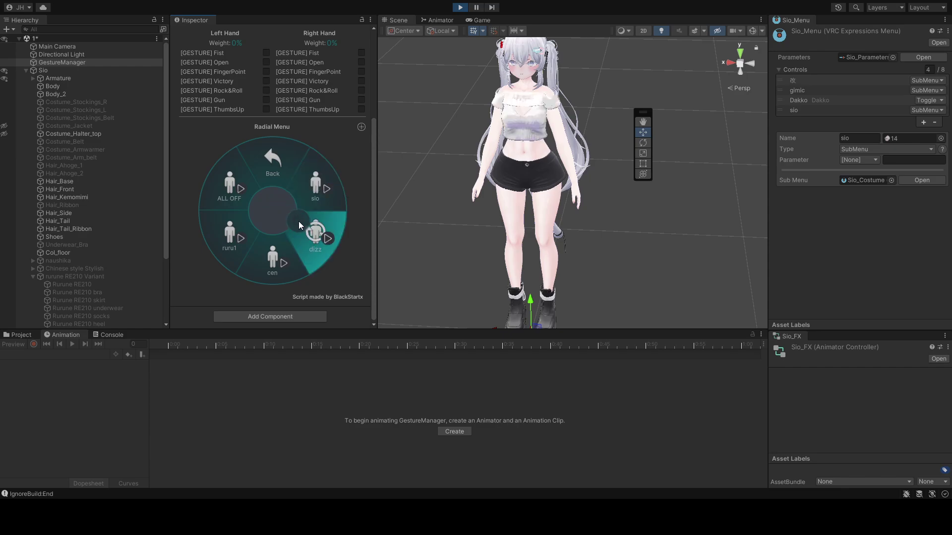
left_click(296, 193)
left_click(274, 175)
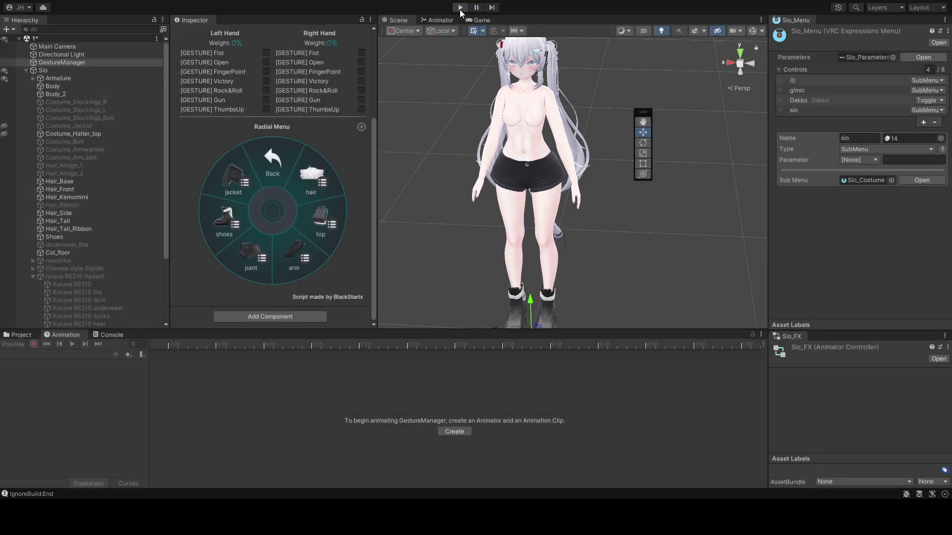
left_click(460, 10)
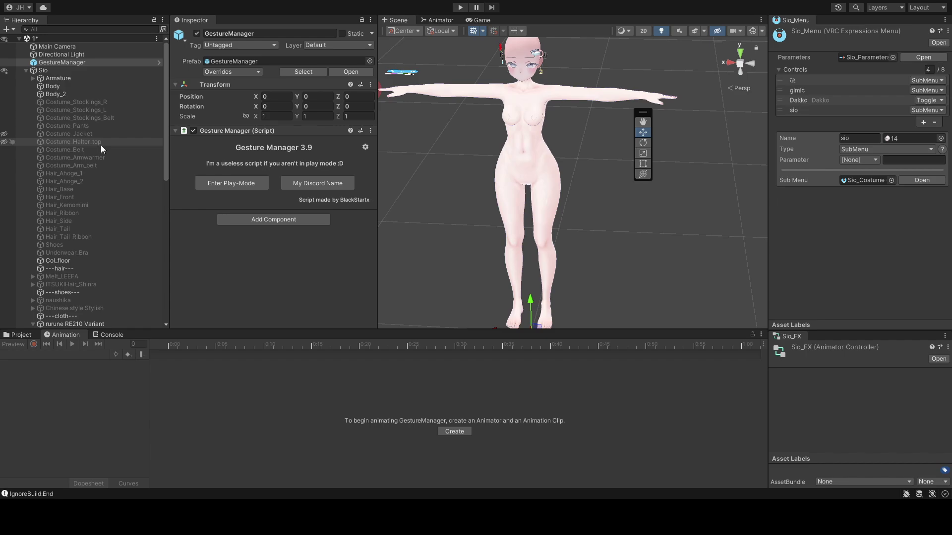
Inspect Costume_Halter_top, then enter Play Mode from GestureManager
left_click(101, 144)
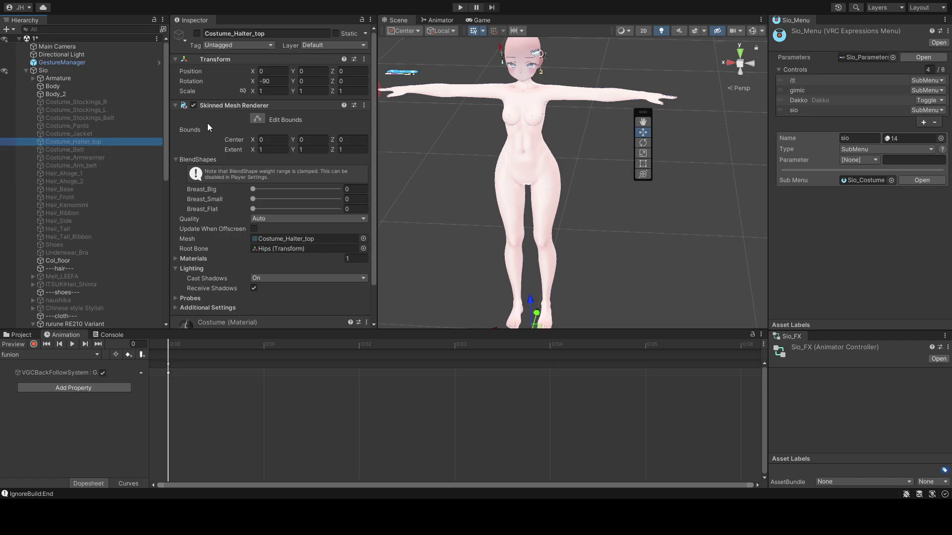
left_click(74, 62)
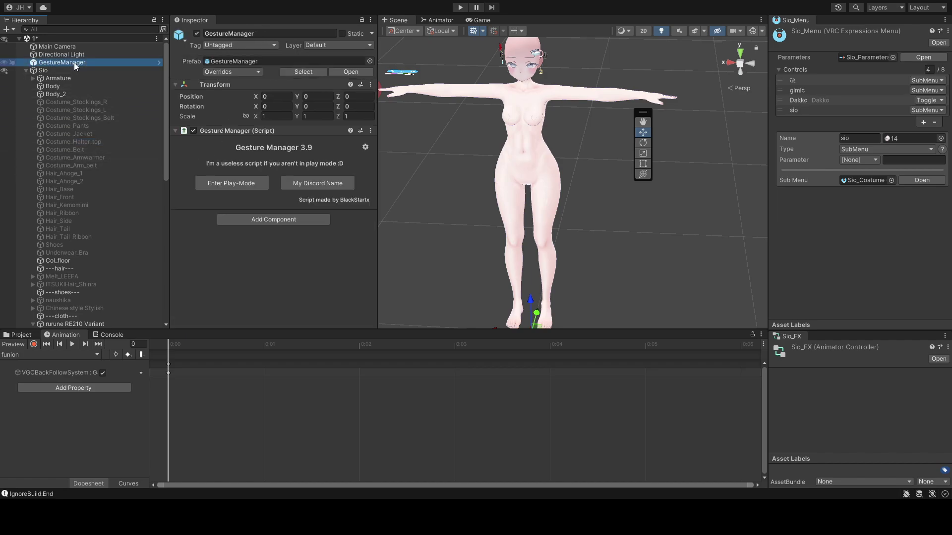
left_click(215, 182)
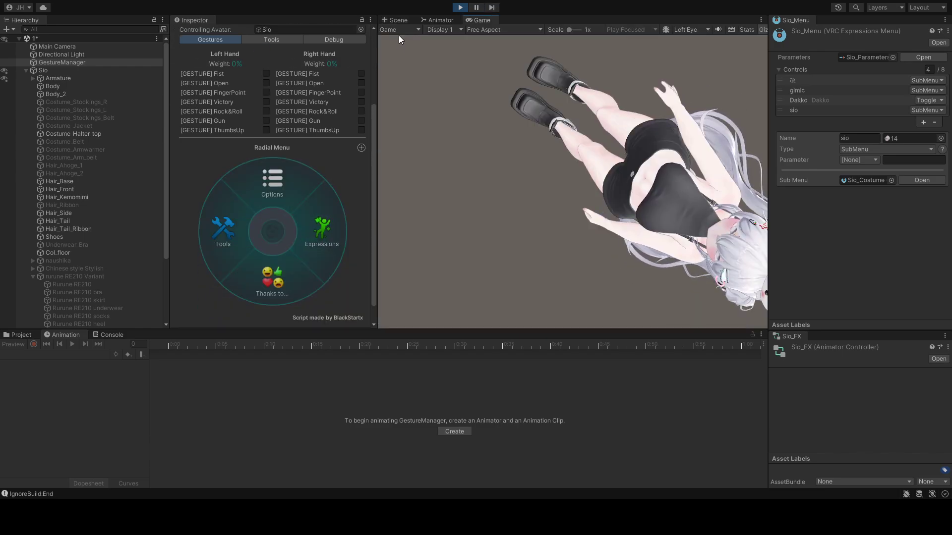
In the Scene view, open Expressions > 改 > top in the radial menu
left_click(401, 20)
left_click(304, 225)
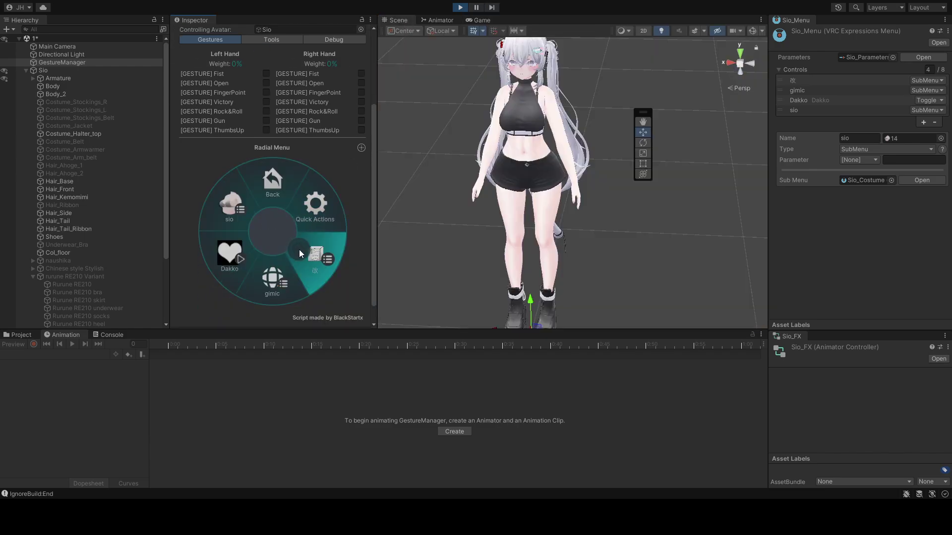
left_click(298, 249)
left_click(227, 243)
left_click(325, 246)
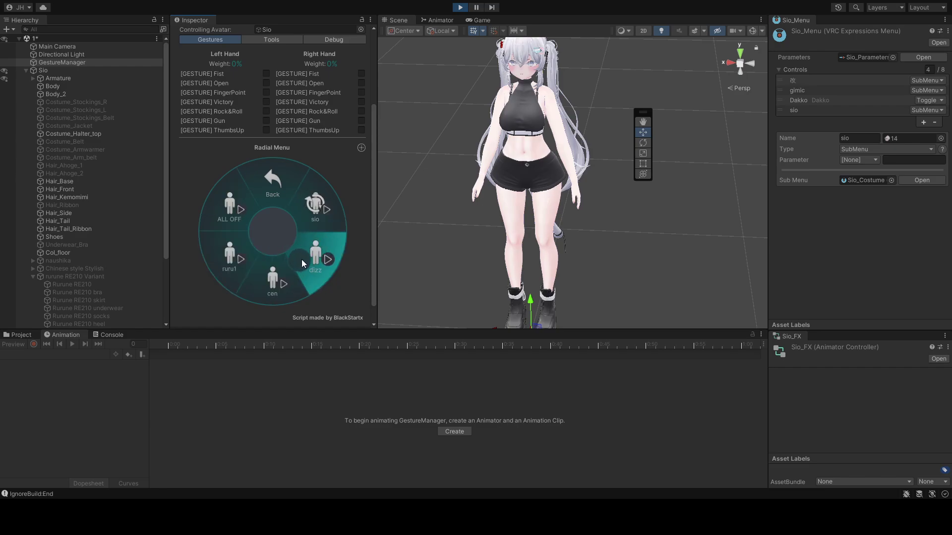
Toggle ruru1 on and off, switch the top to cen, and exit Play Mode
left_click(306, 255)
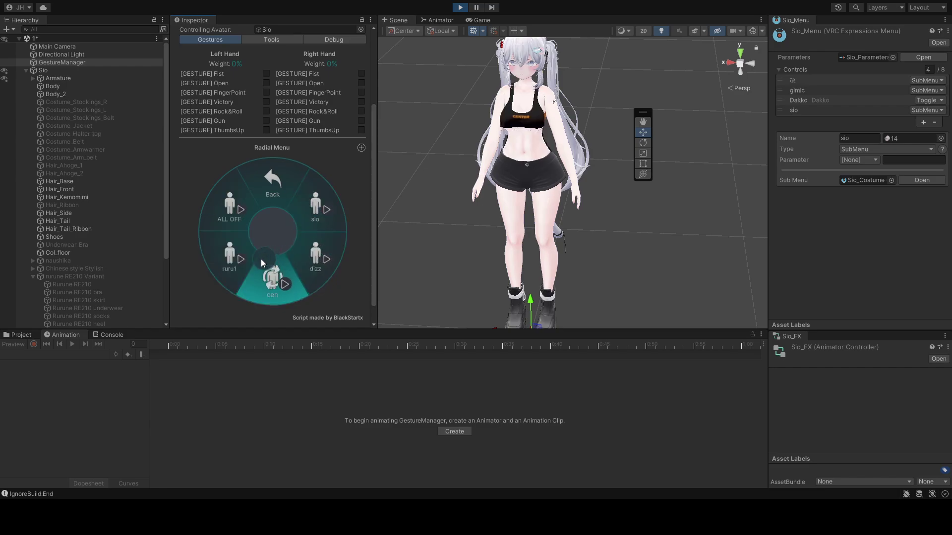
left_click(259, 254)
left_click(293, 257)
left_click(249, 254)
left_click(269, 258)
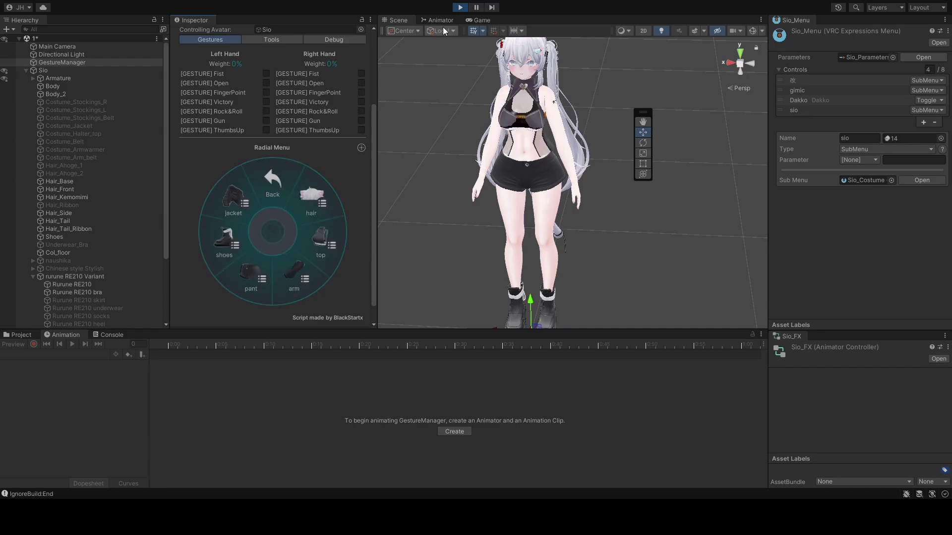
left_click(460, 8)
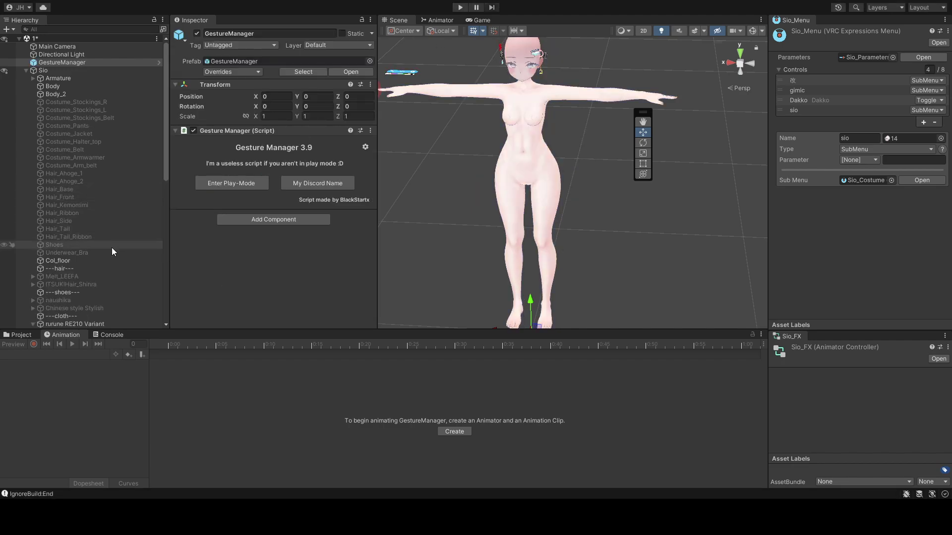
Select Sio and show its Dtop_cen clip with the SIO-center, inner and piasu keys
scroll(112, 248, "down", 5)
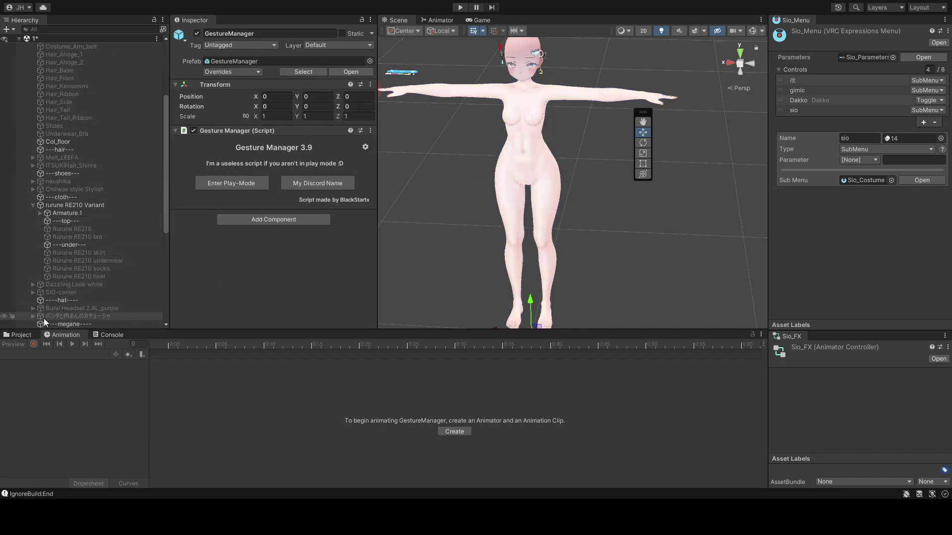
left_click(24, 335)
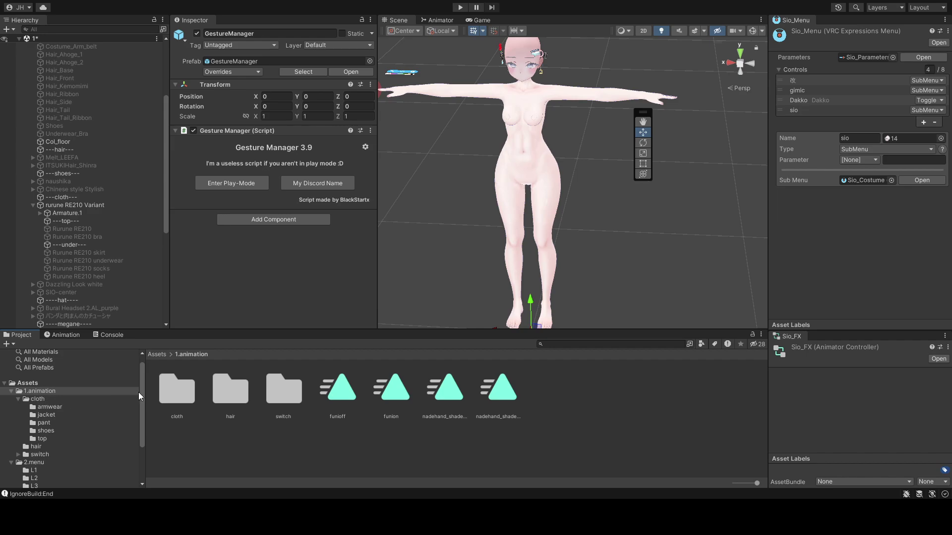
left_click(69, 336)
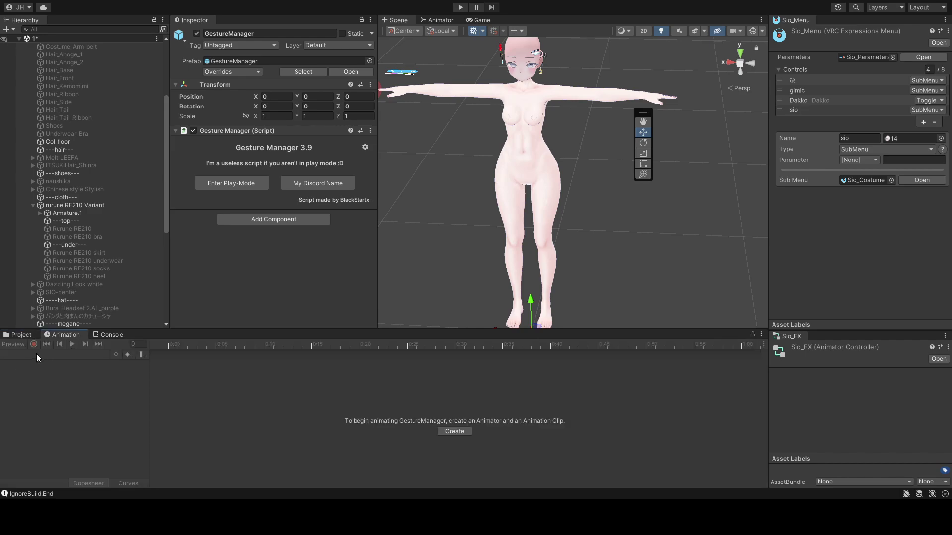
left_click(21, 335)
scroll(79, 167, "up", 5)
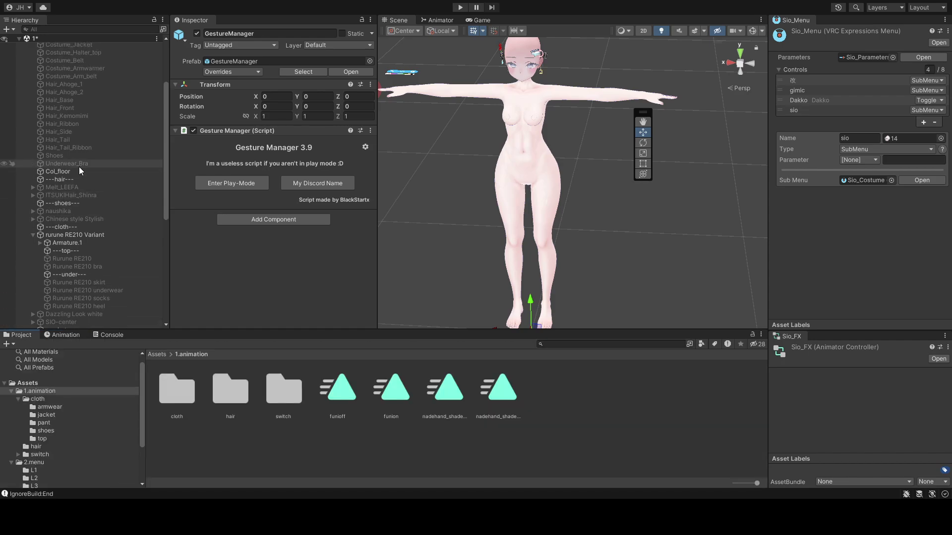
left_click(51, 71)
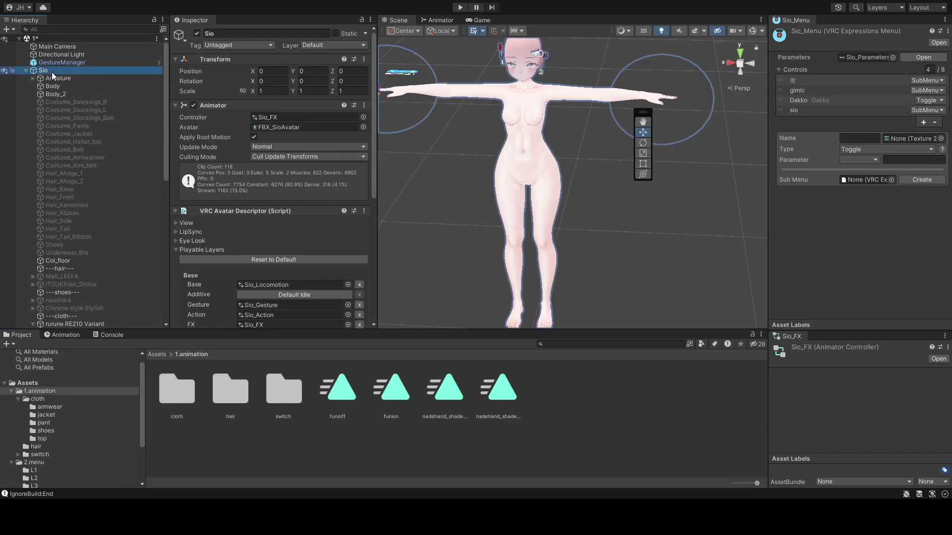
left_click(61, 335)
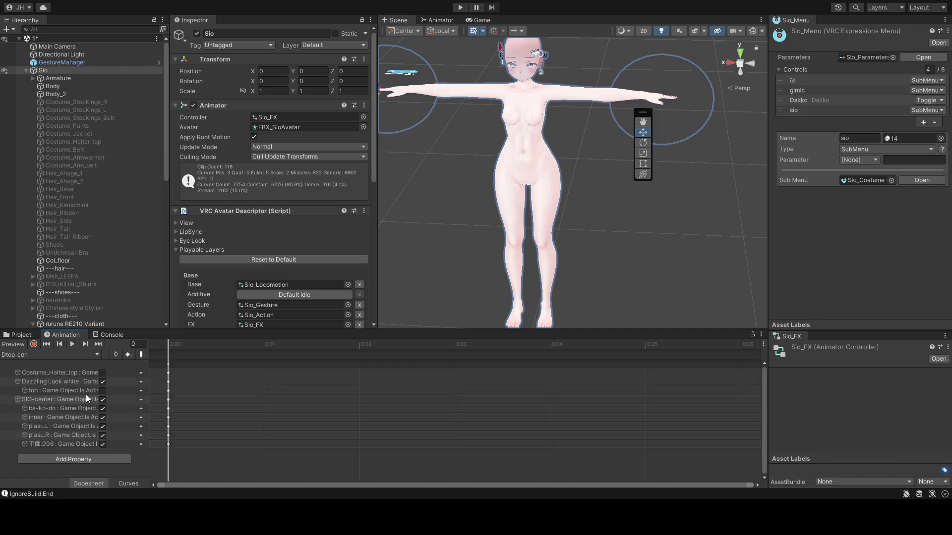
With recording on, select rurune RE210 Variant, Rurune RE210 and the Rurune bra
left_click(33, 345)
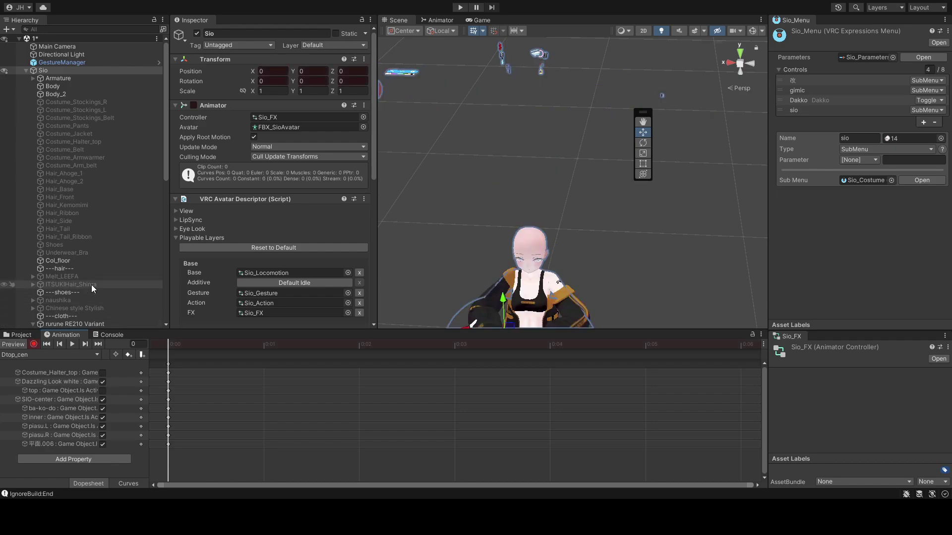
scroll(92, 285, "down", 3)
scroll(93, 279, "down", 3)
left_click(86, 230)
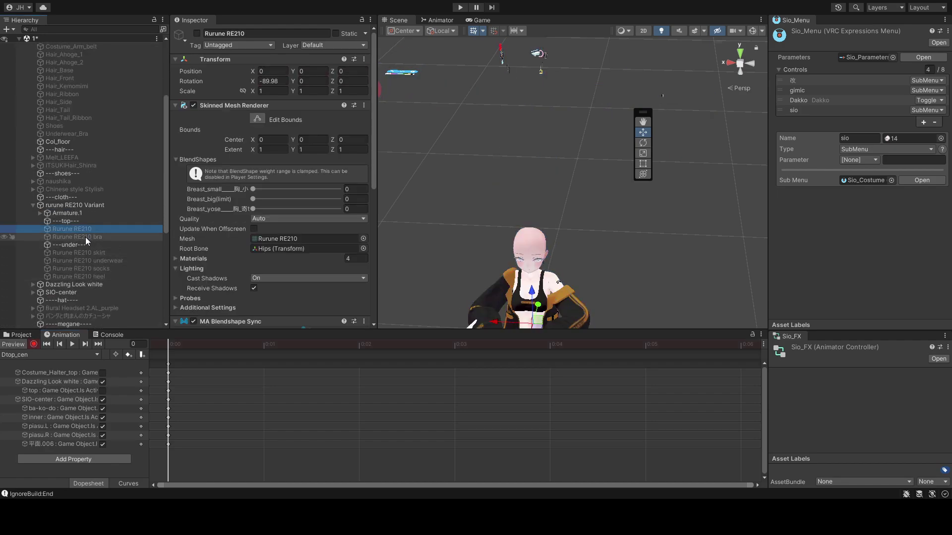
left_click(85, 237, "ctrl")
left_click(89, 212, "ctrl")
left_click(81, 206, "ctrl")
left_click(81, 214, "ctrl")
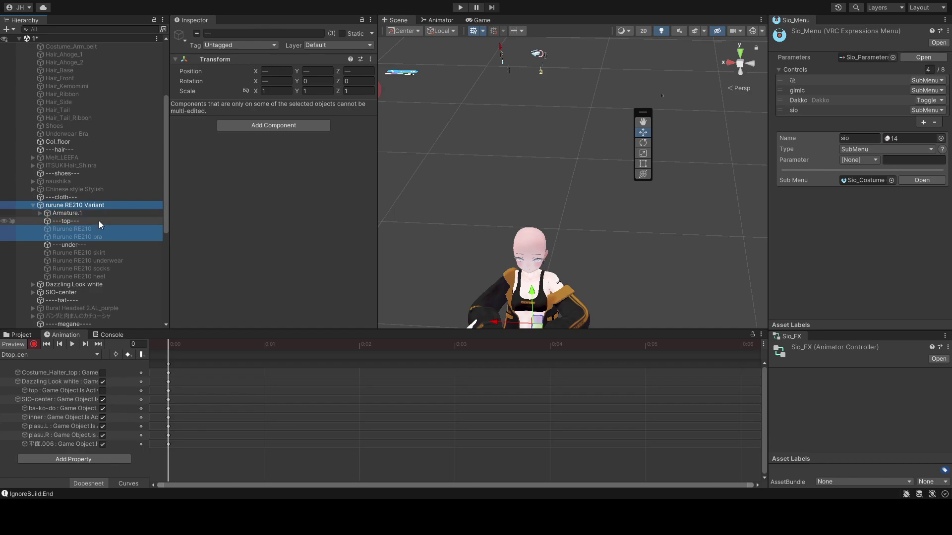
Key the selected Rurune objects as inactive in the Dtop_cen clip
left_click(197, 33)
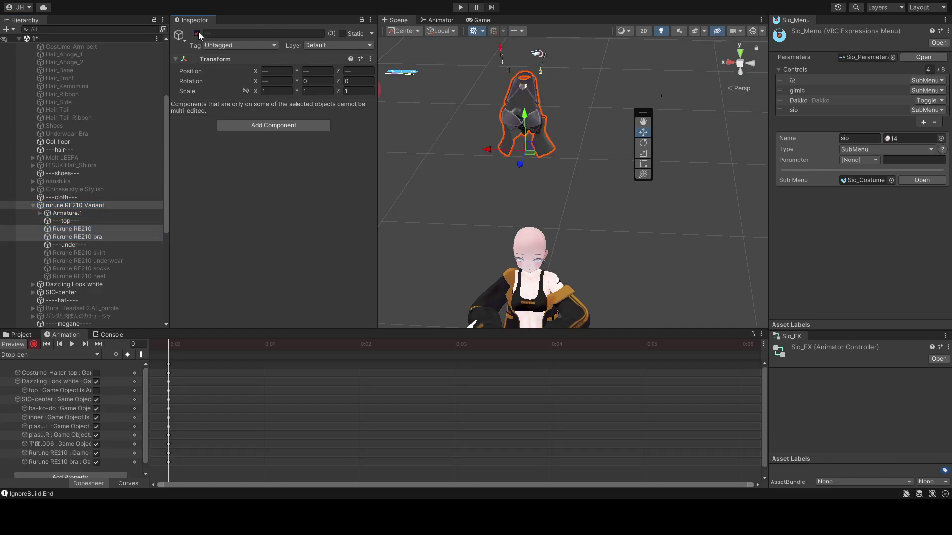
left_click(198, 33)
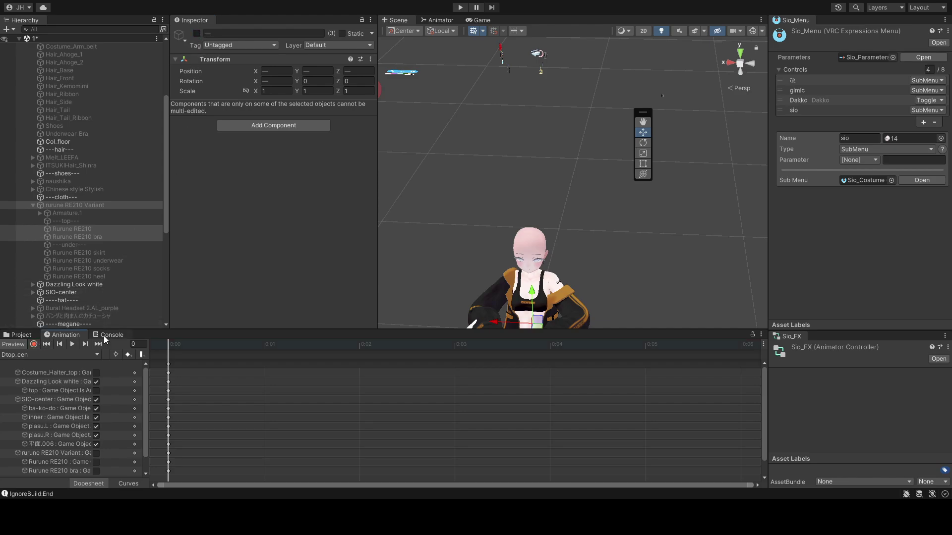
scroll(107, 272, "up", 5)
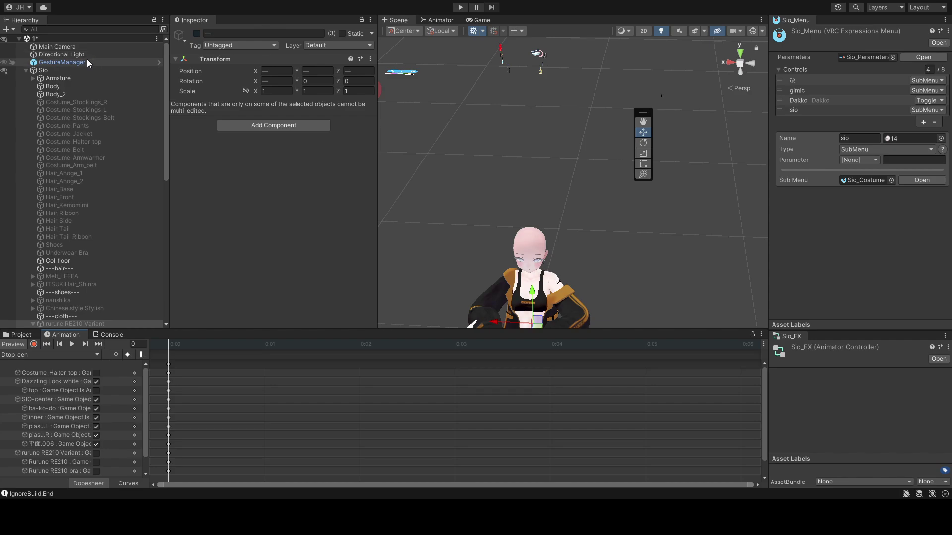
left_click(99, 62)
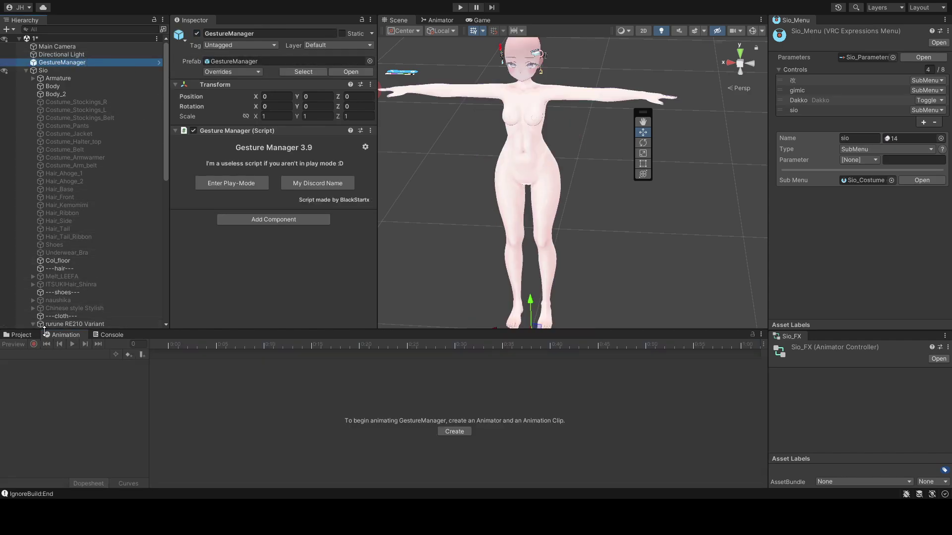
Briefly preview Sio's clip on the avatar, then enter Play Mode from GestureManager
left_click(20, 336)
left_click(53, 70)
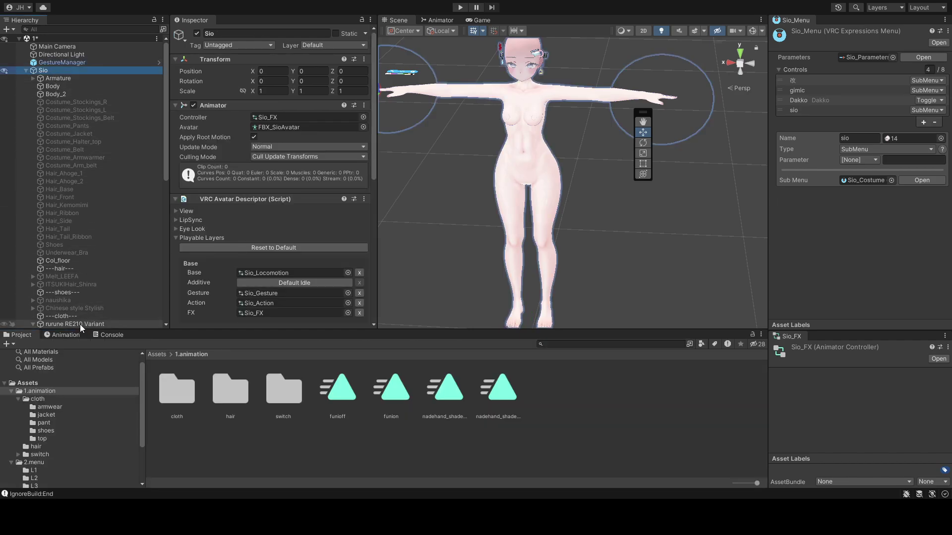
left_click(65, 335)
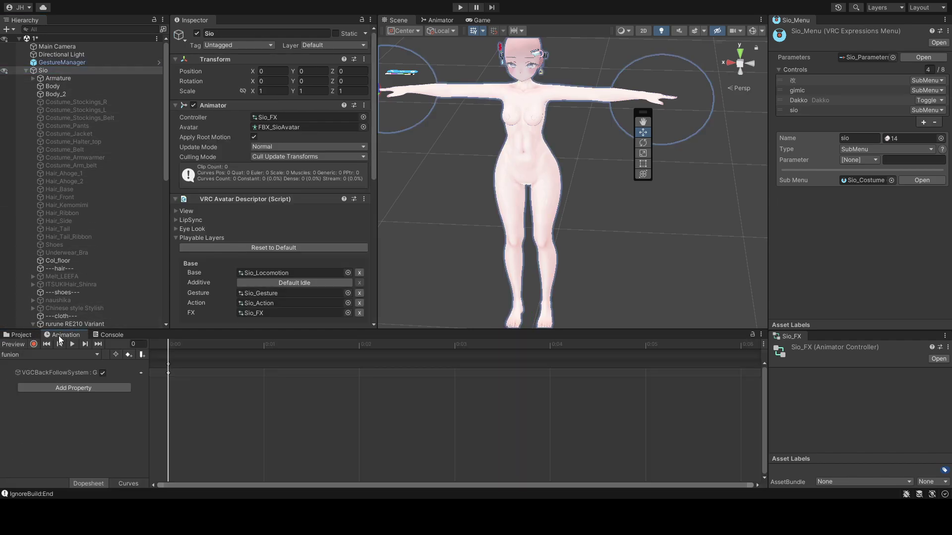
left_click(16, 344)
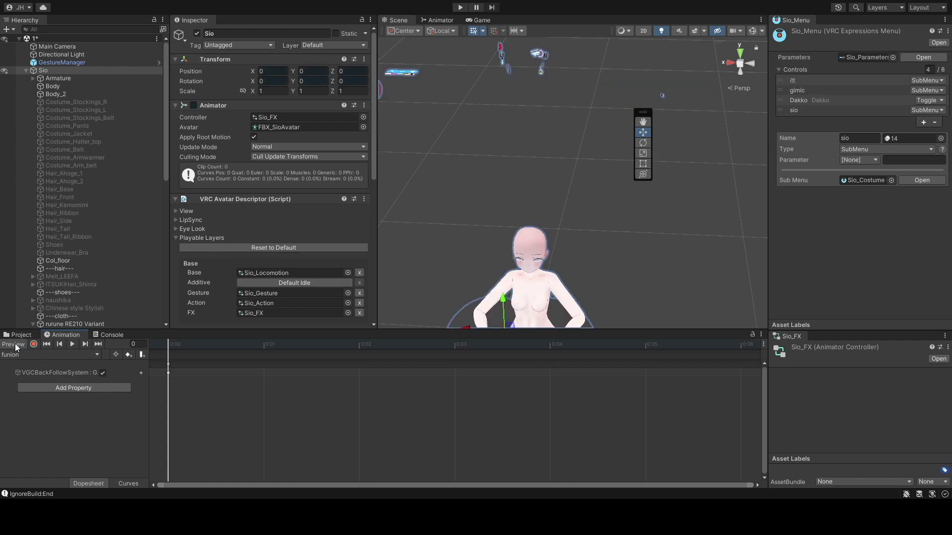
left_click(16, 344)
left_click(63, 61)
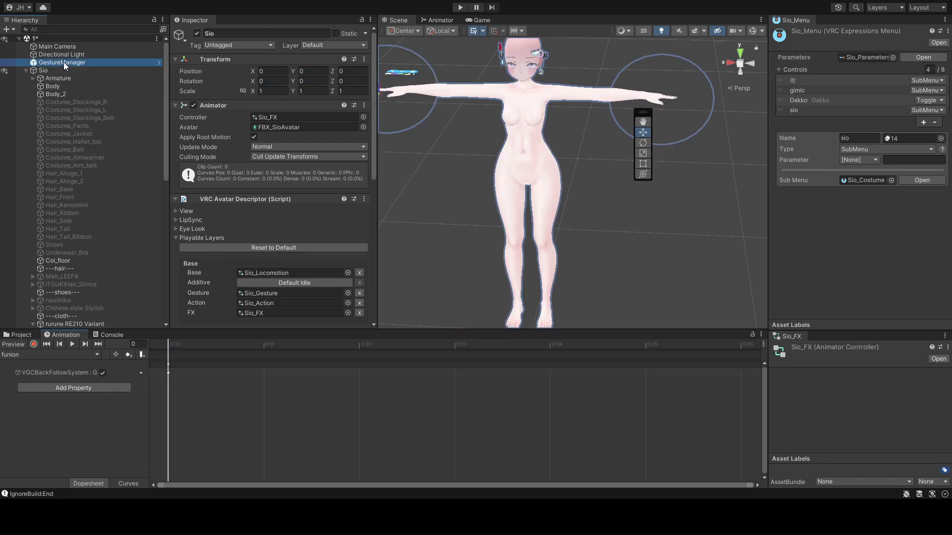
left_click(243, 183)
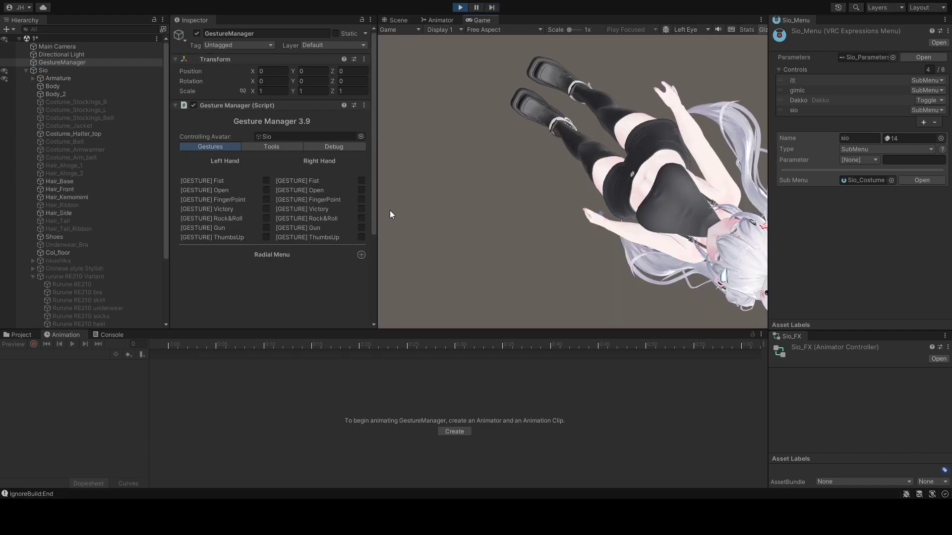
In Gesture Manager's sio > costume > top menu, try ruru1, dizz, sio, cen, then ALL OFF
left_click(311, 223)
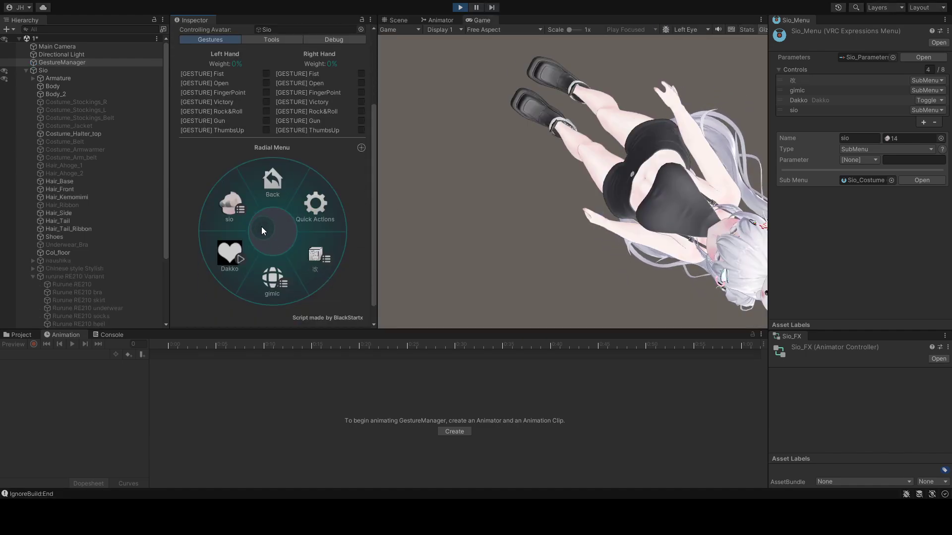
left_click(301, 257)
left_click(262, 261)
left_click(307, 239)
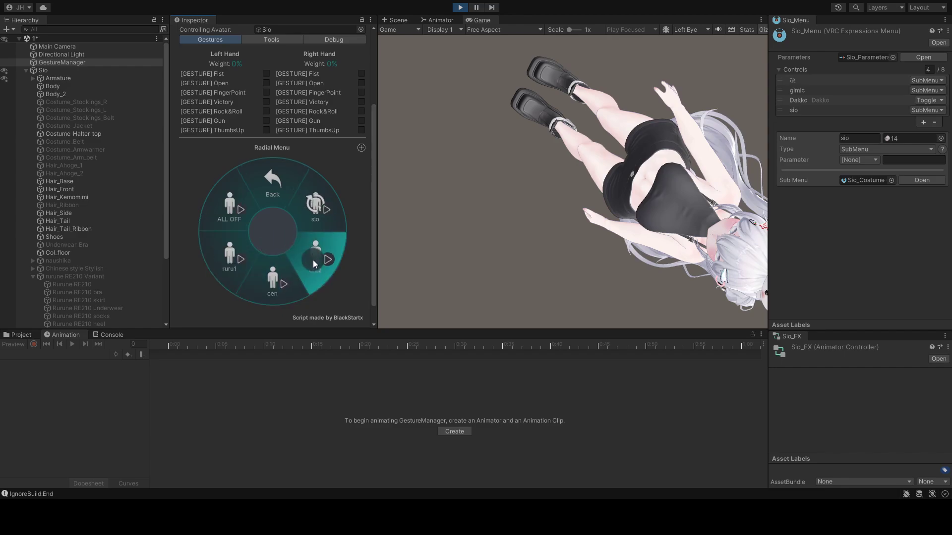
left_click(313, 260)
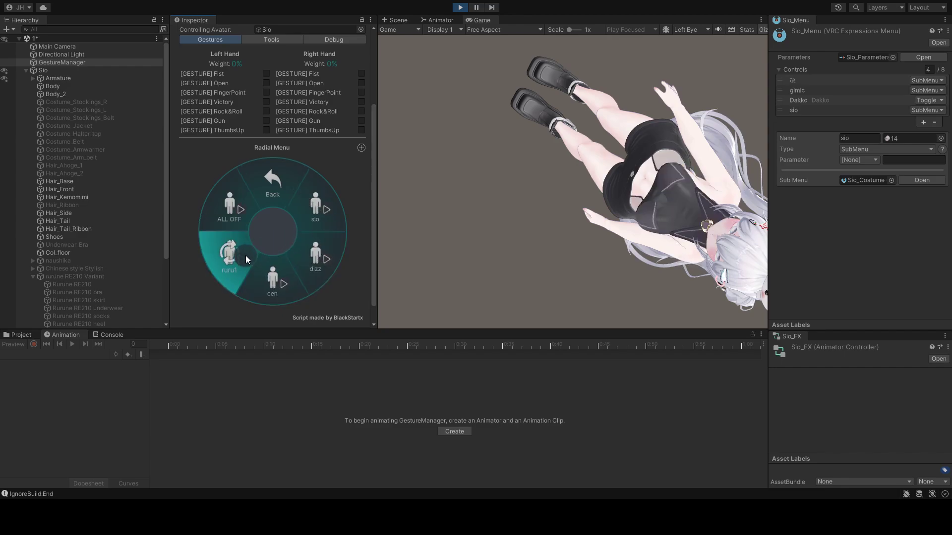
left_click(299, 257)
left_click(298, 228)
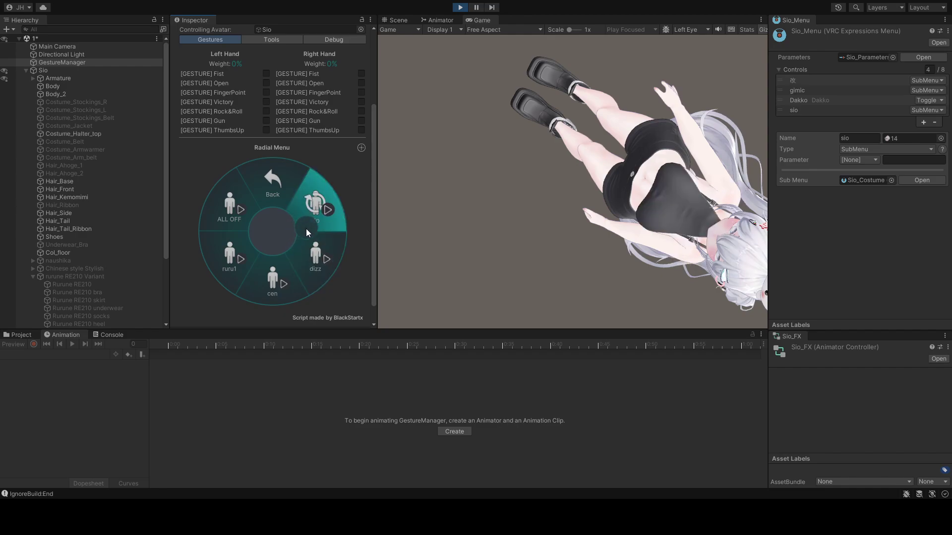
left_click(305, 228)
left_click(267, 262)
left_click(305, 239)
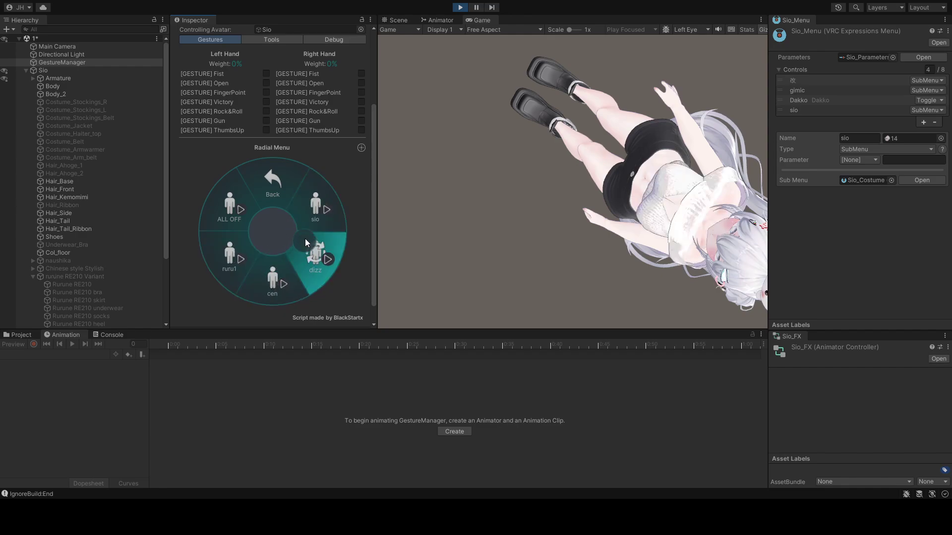
left_click(245, 213)
Cycle the tops again (ruru1, dizz, sio, cen, ruru1), then exit play mode
left_click(245, 245)
left_click(294, 248)
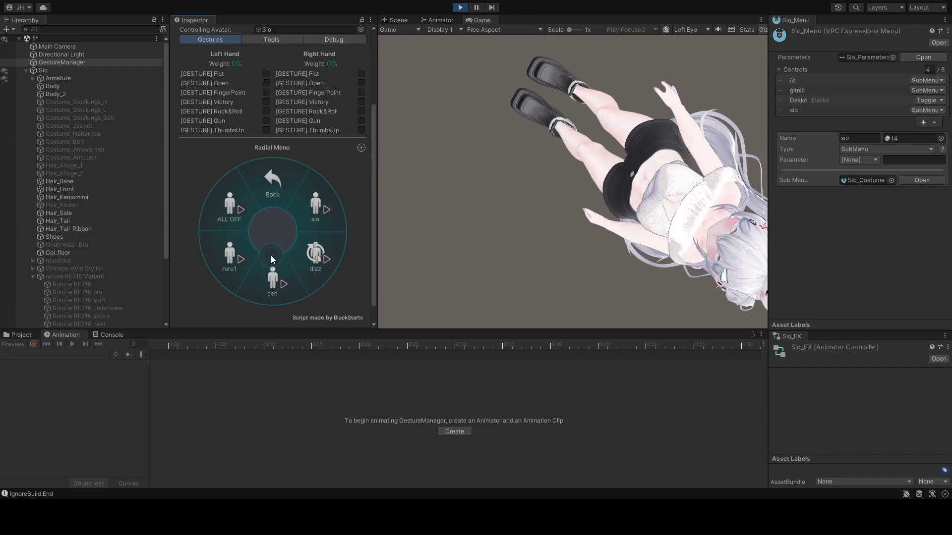
left_click(316, 210)
left_click(298, 251)
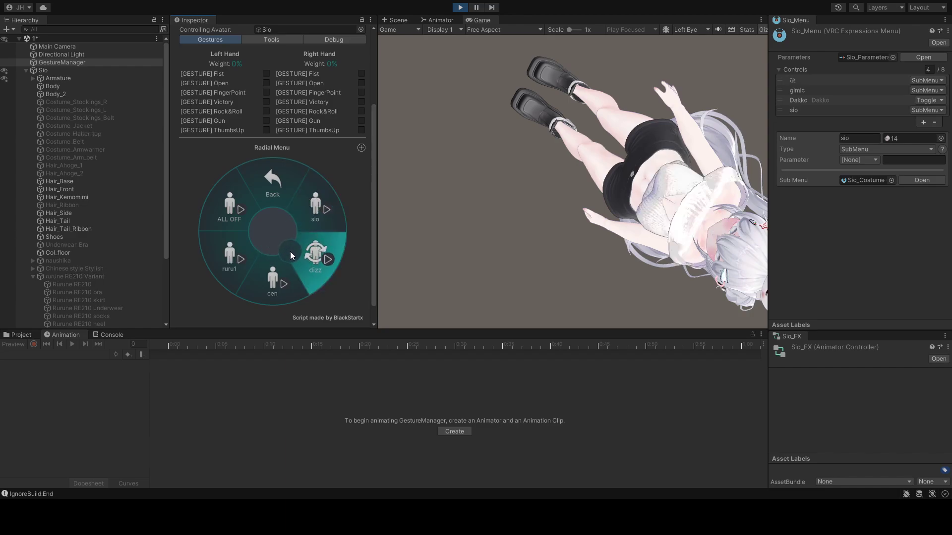
left_click(271, 265)
left_click(246, 248)
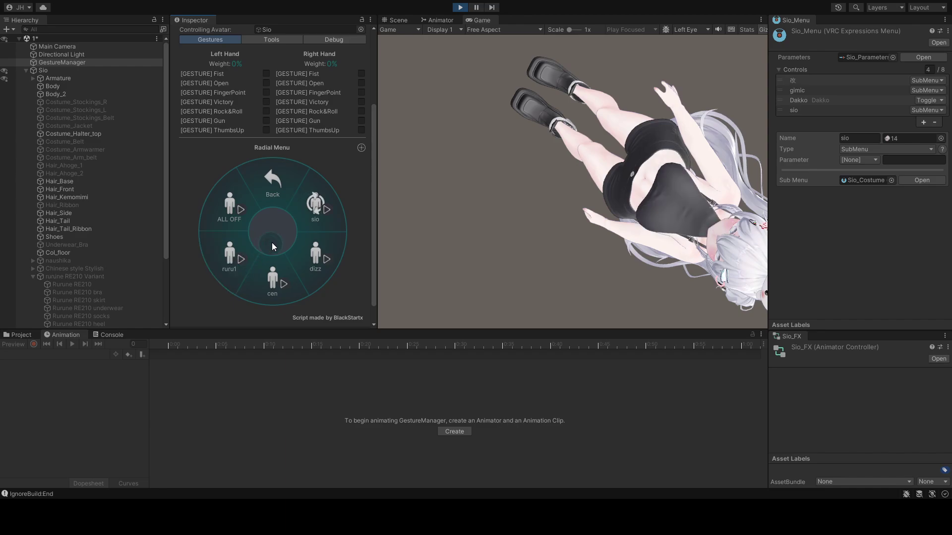
left_click(307, 257)
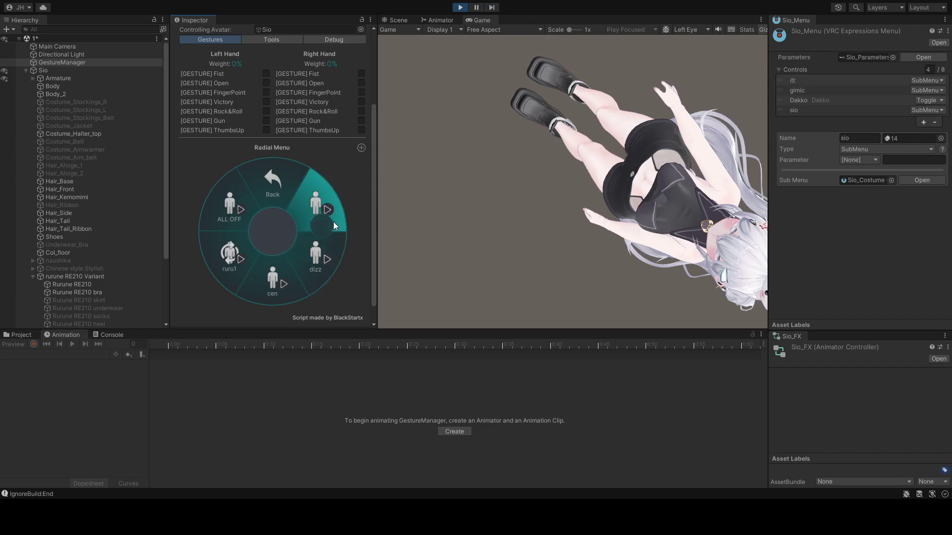
left_click(320, 212)
left_click(236, 249)
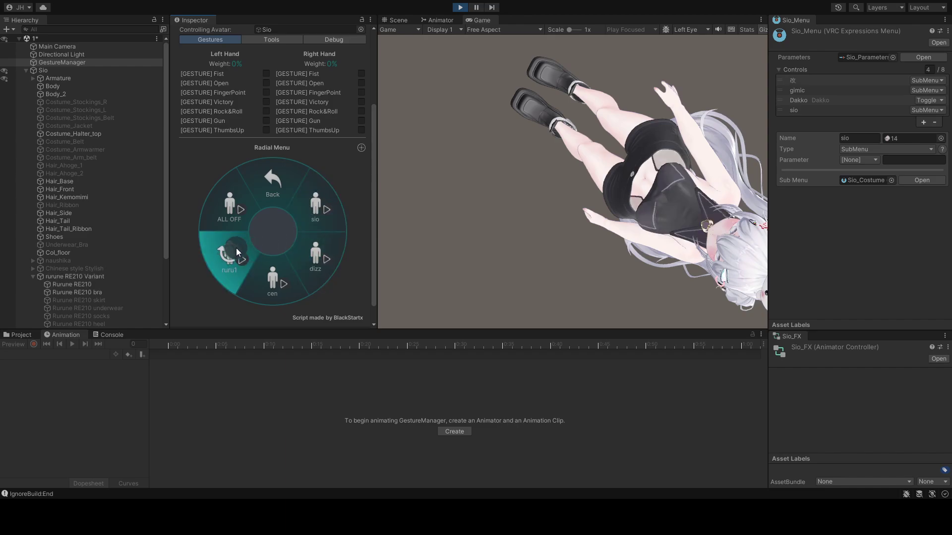
left_click(283, 203)
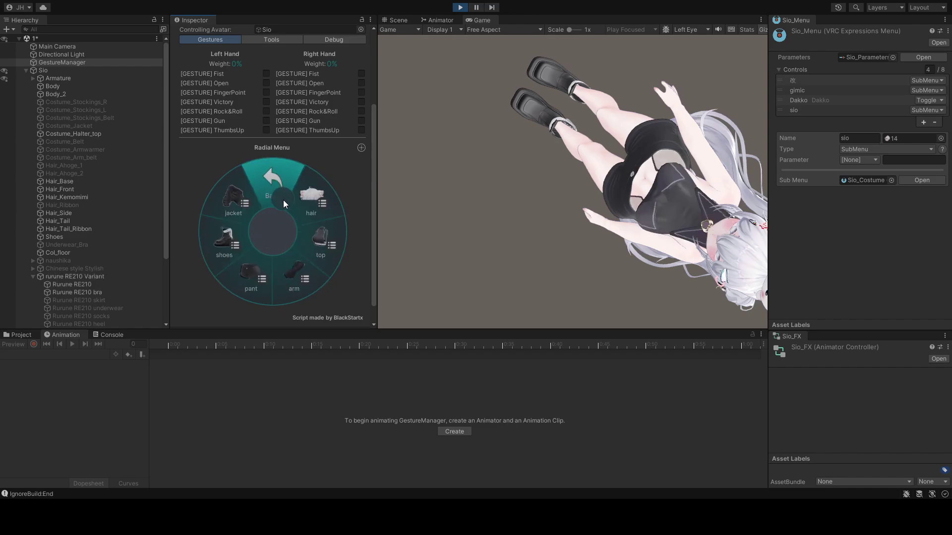
left_click(459, 7)
scroll(118, 214, "down", 5)
Show the project's animation assets in the lower panel
scroll(118, 215, "down", 5)
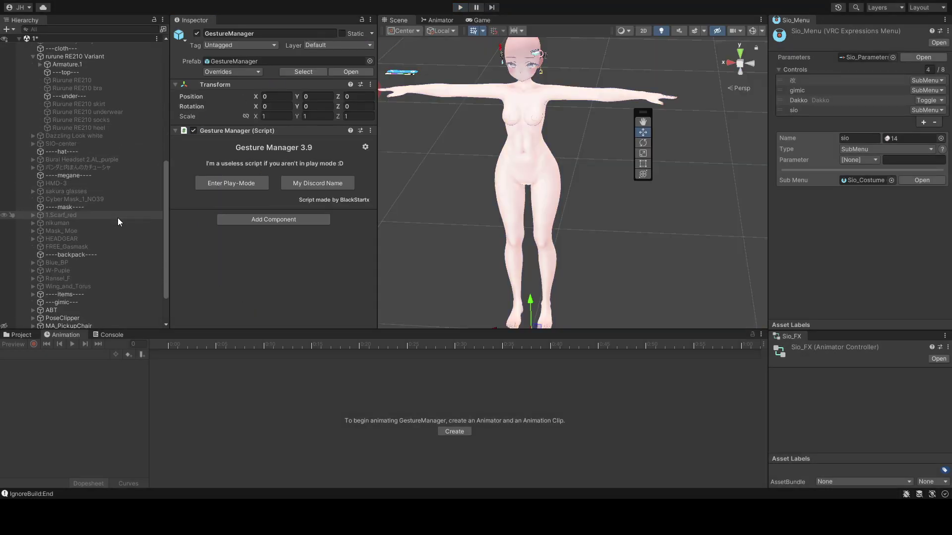
scroll(117, 218, "up", 4)
scroll(79, 99, "up", 5)
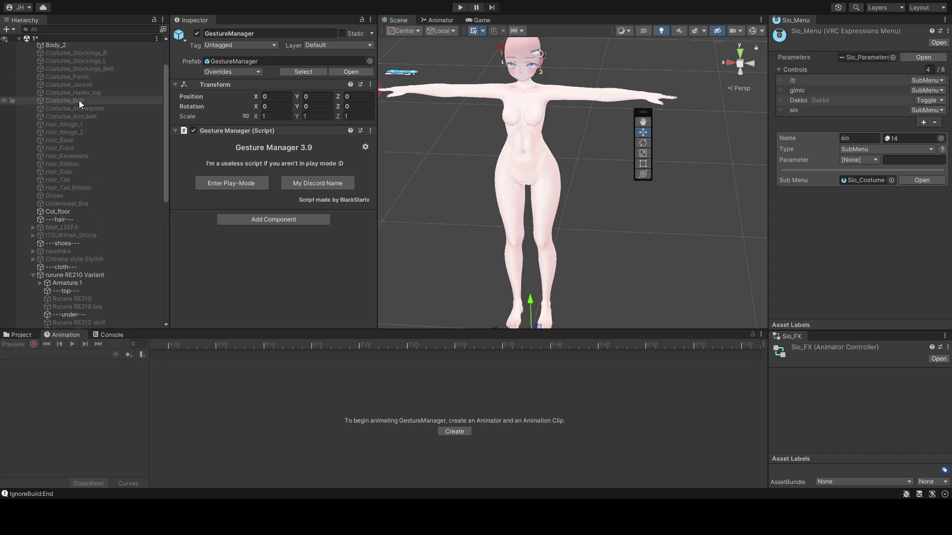
scroll(74, 198, "down", 3)
left_click(29, 335)
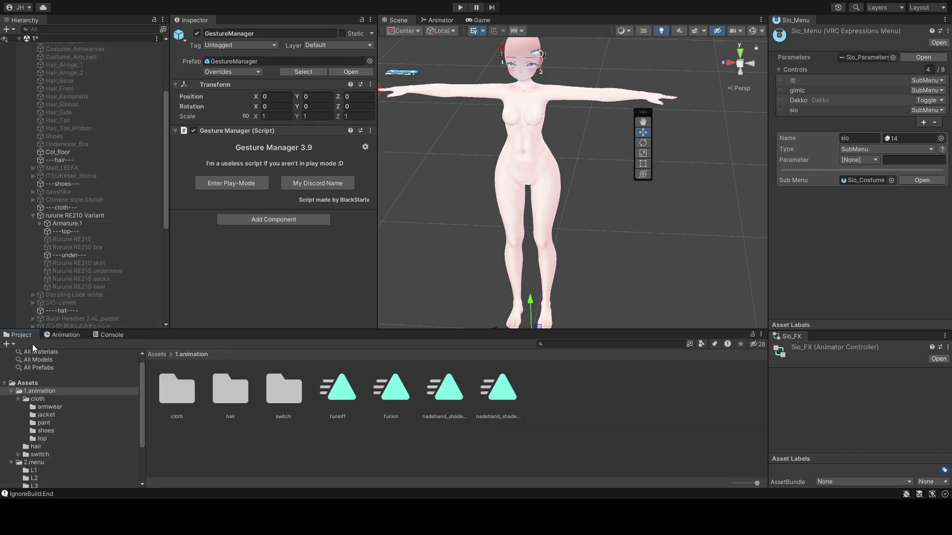
scroll(68, 208, "up", 5)
Select Sio and review the Dtop_ruru clip's Is Active keys in the Animation timeline, then deselect
left_click(46, 70)
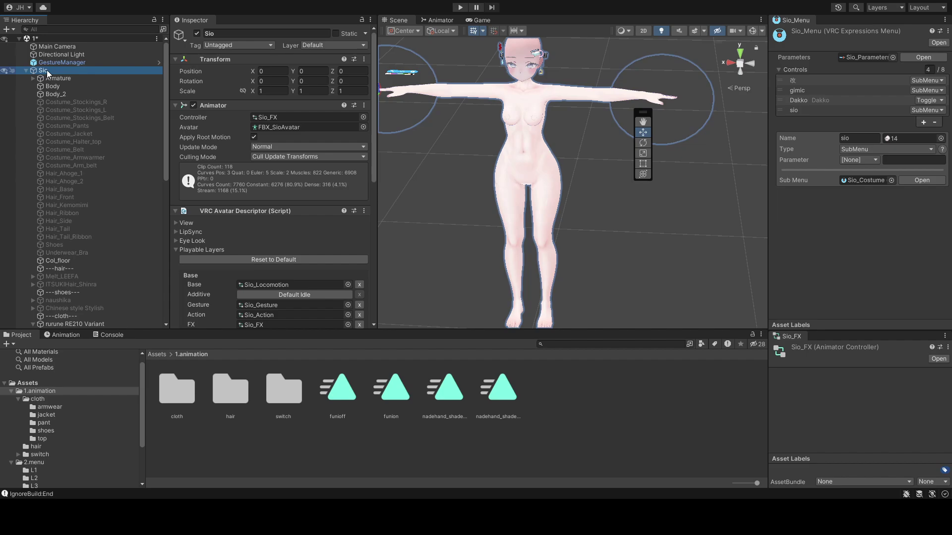
left_click(62, 335)
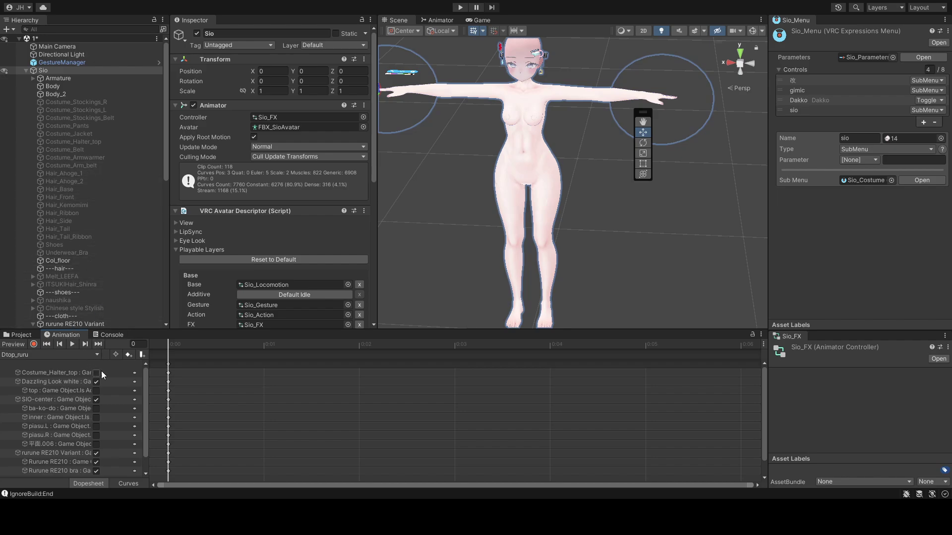
scroll(87, 407, "down", 1)
scroll(85, 401, "up", 1)
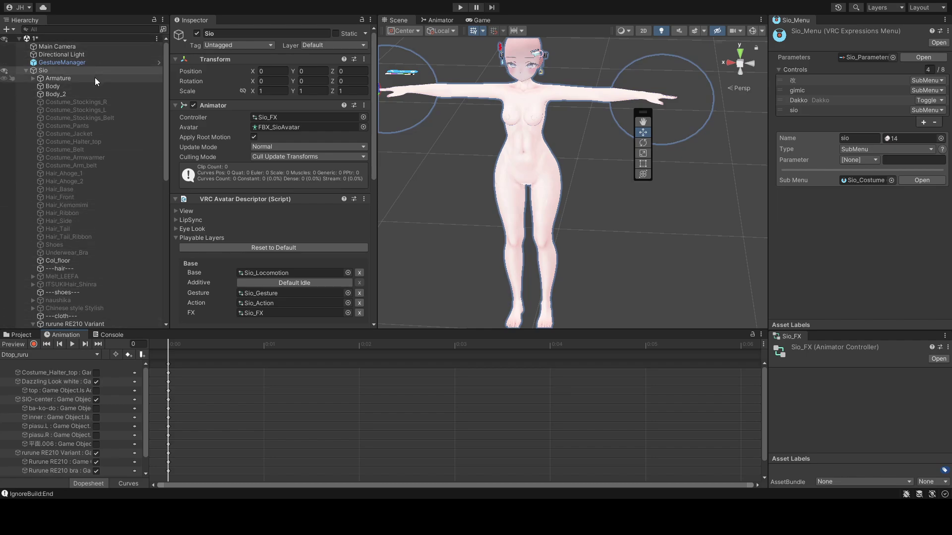
left_click(483, 200)
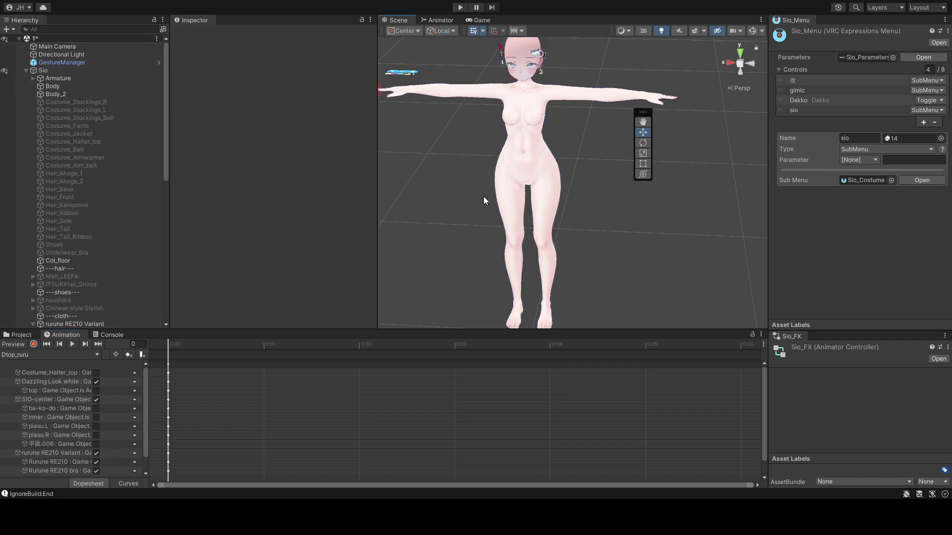